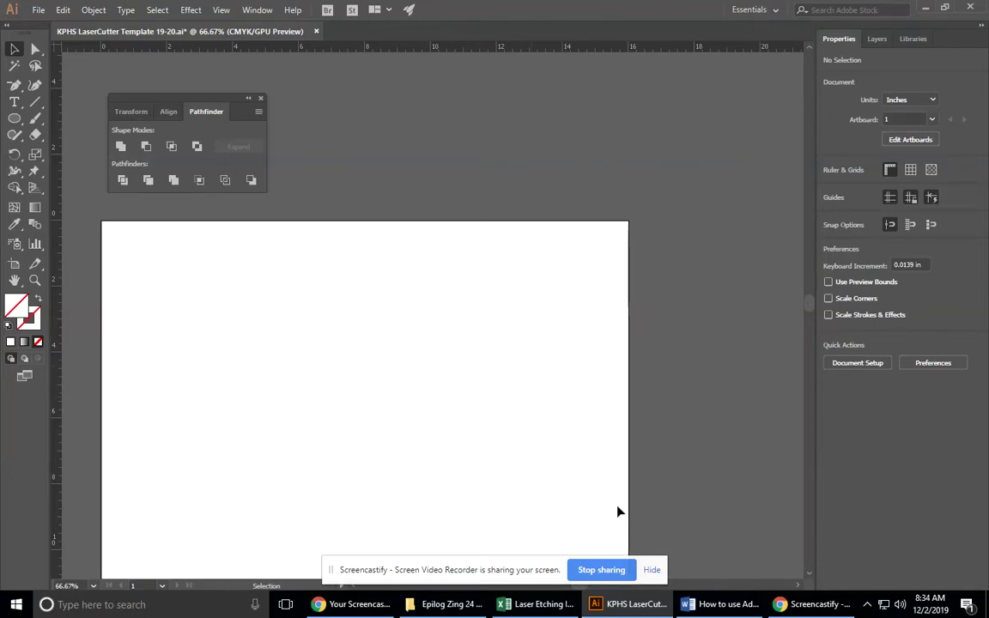
- Drag a horizontal guide and a vertical guide from the rulers onto the artboard
click(651, 570)
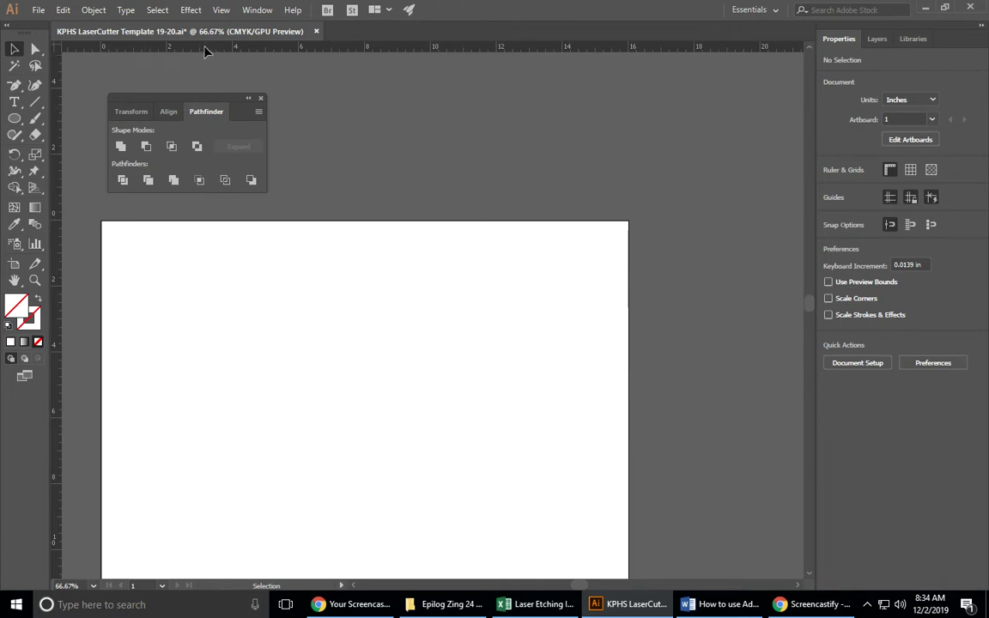
drag(205, 51, 213, 116)
drag(197, 198, 183, 340)
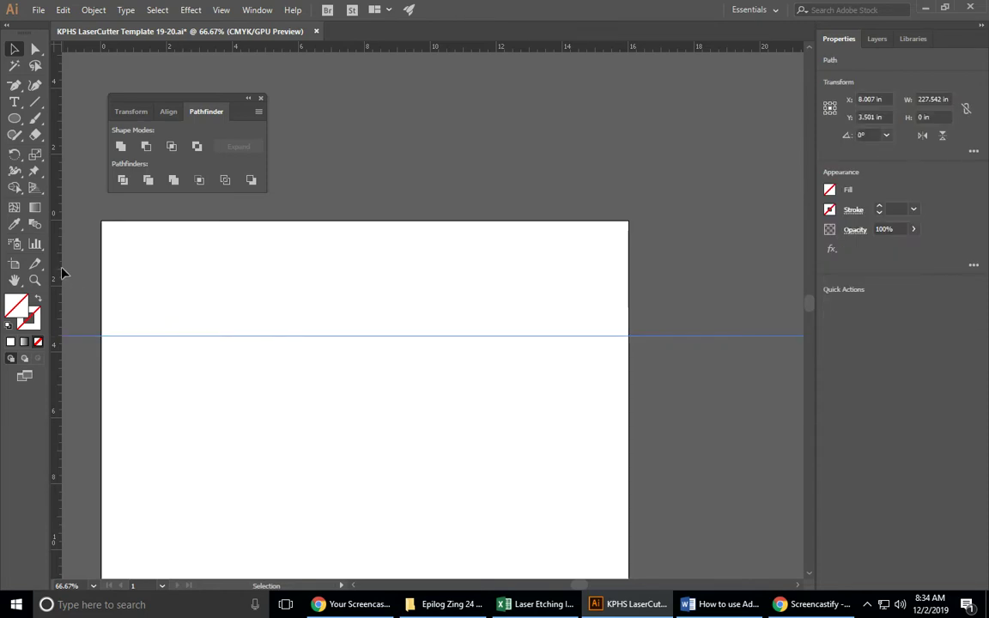
drag(64, 267, 216, 331)
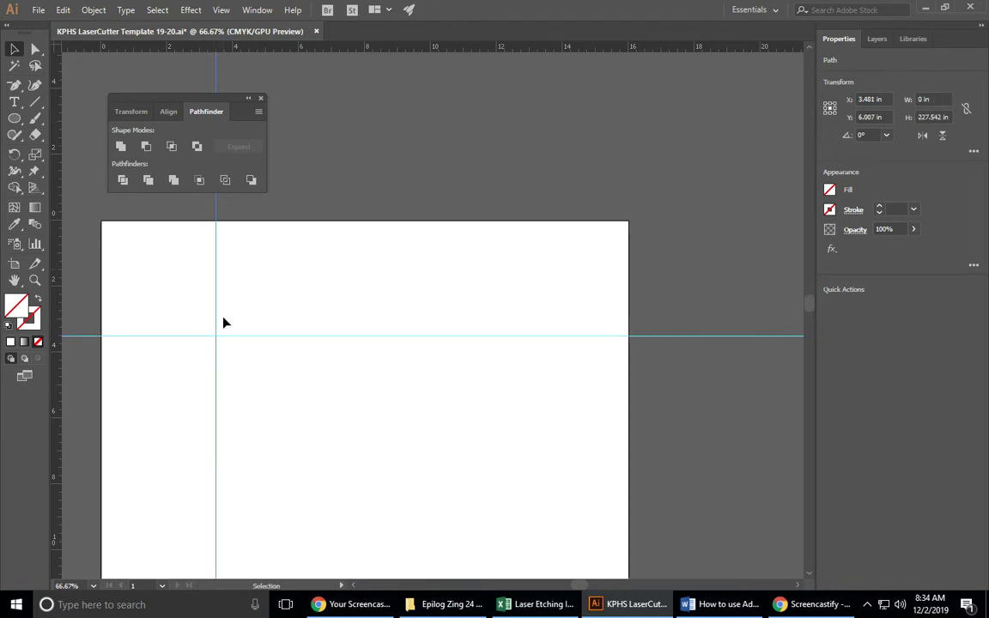
- Set the vertical guide's X and the horizontal guide's Y to 3.5 in
click(882, 100)
text(3.5)
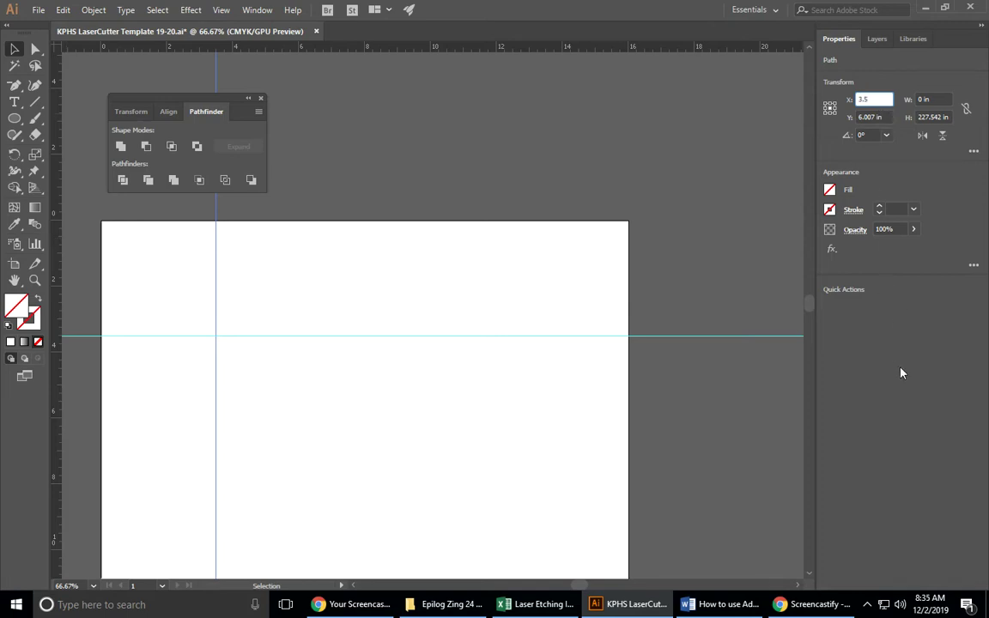
key(Return)
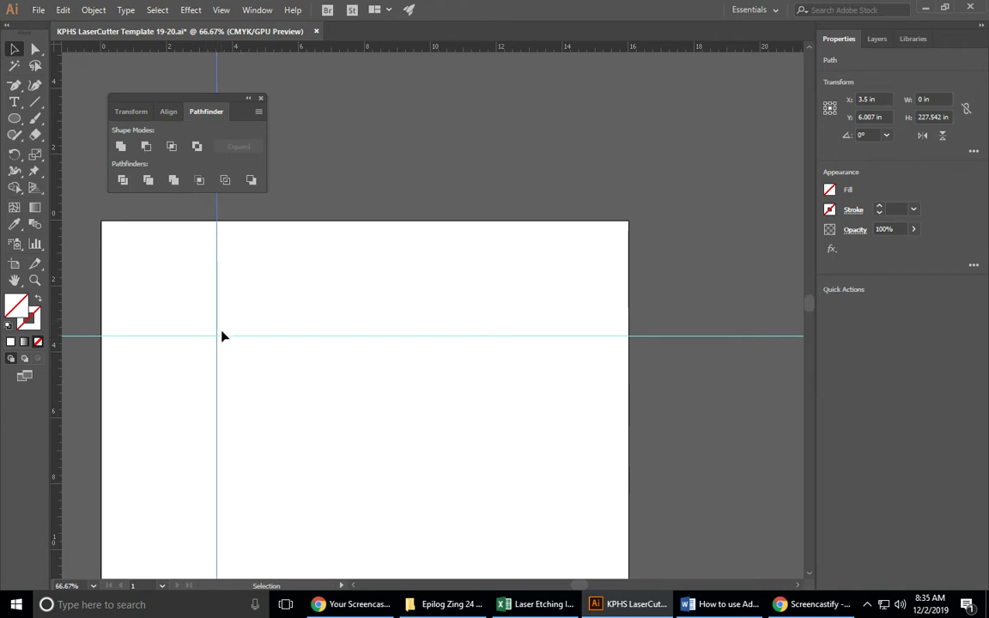
click(191, 335)
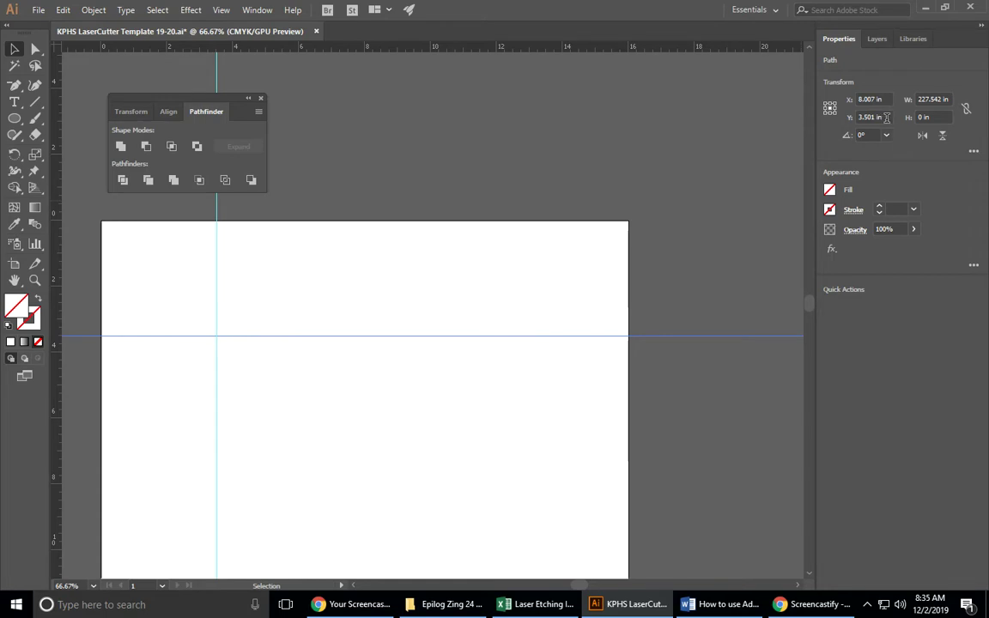
drag(887, 117, 853, 126)
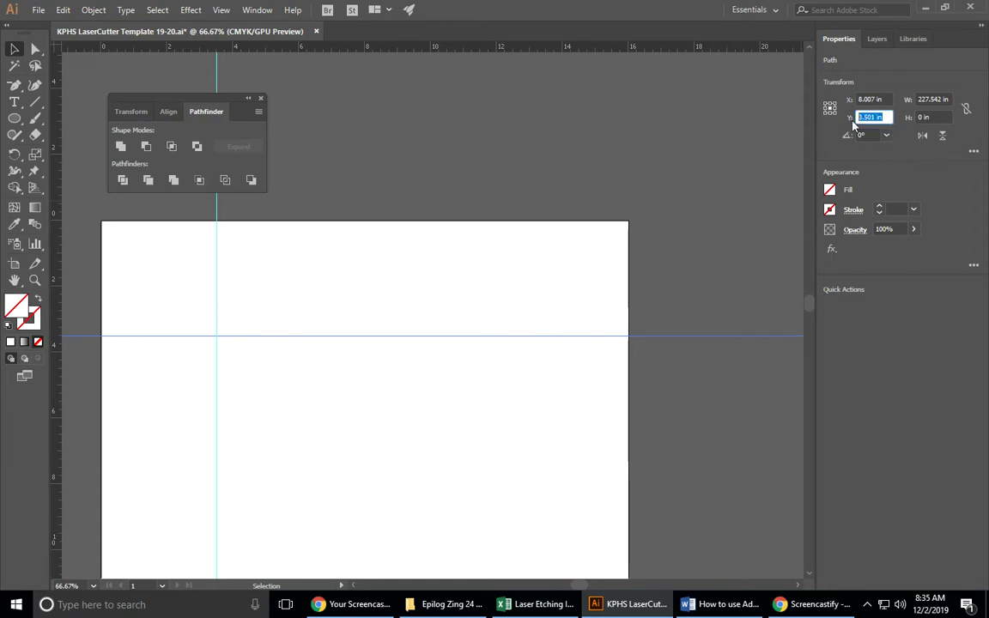
text(3.5)
key(Return)
click(144, 287)
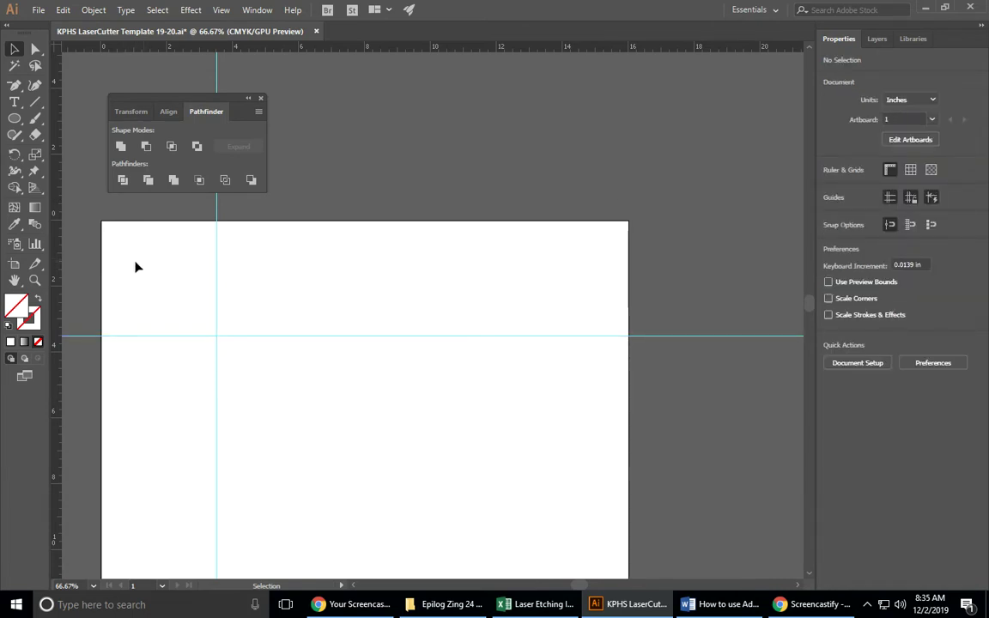
- Place Tree_of_Life_Textured.png from File > Place, browsing in Large icons view
click(39, 10)
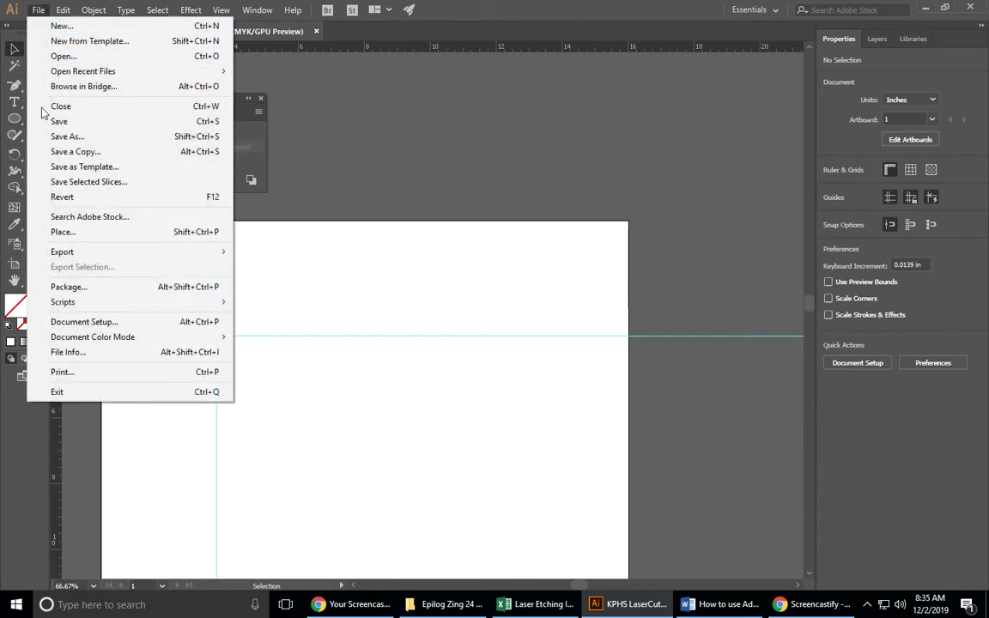
click(64, 231)
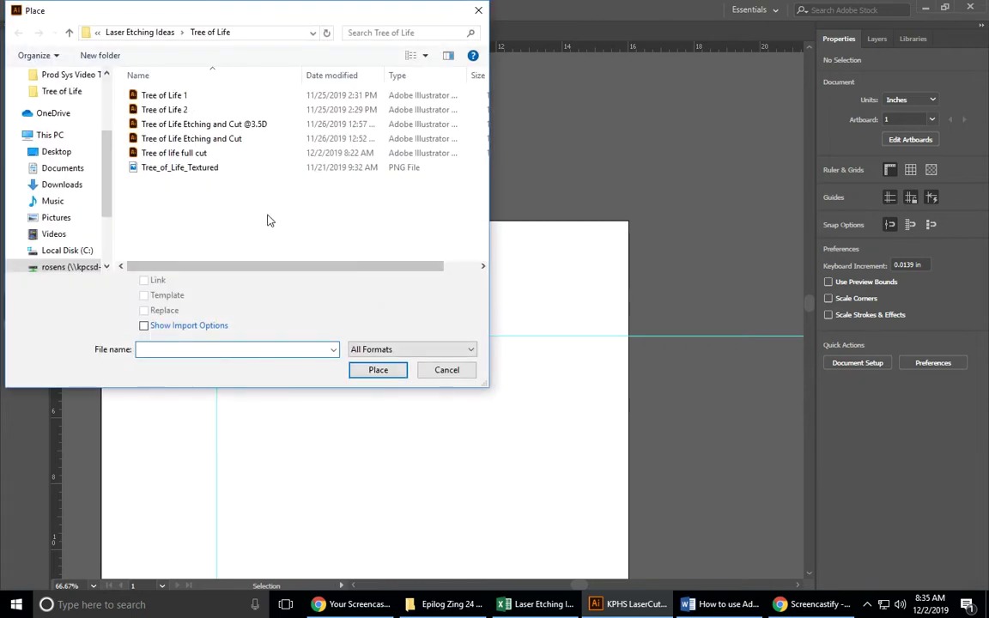
click(160, 170)
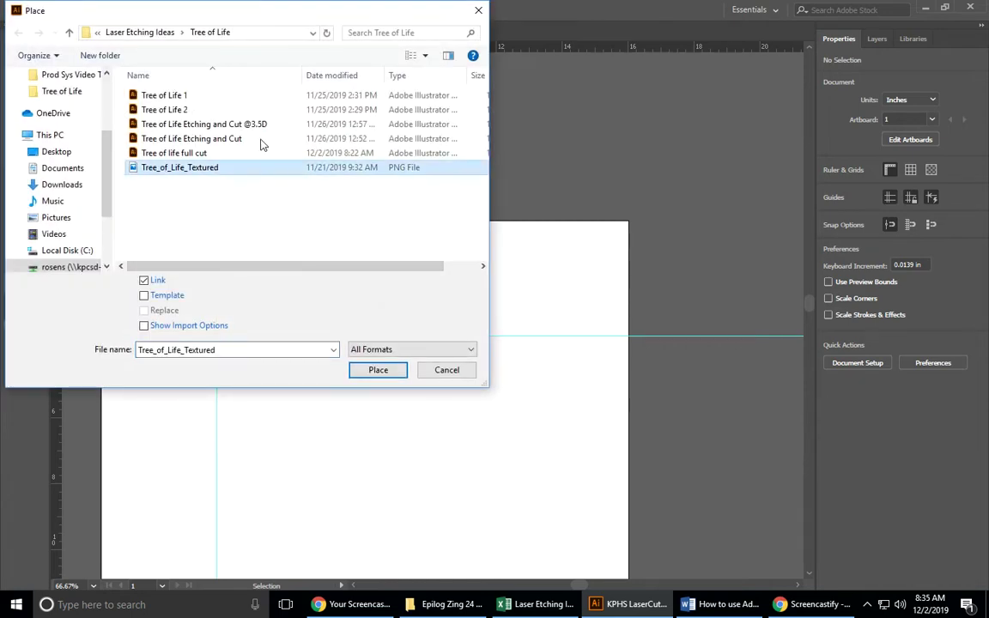
click(424, 55)
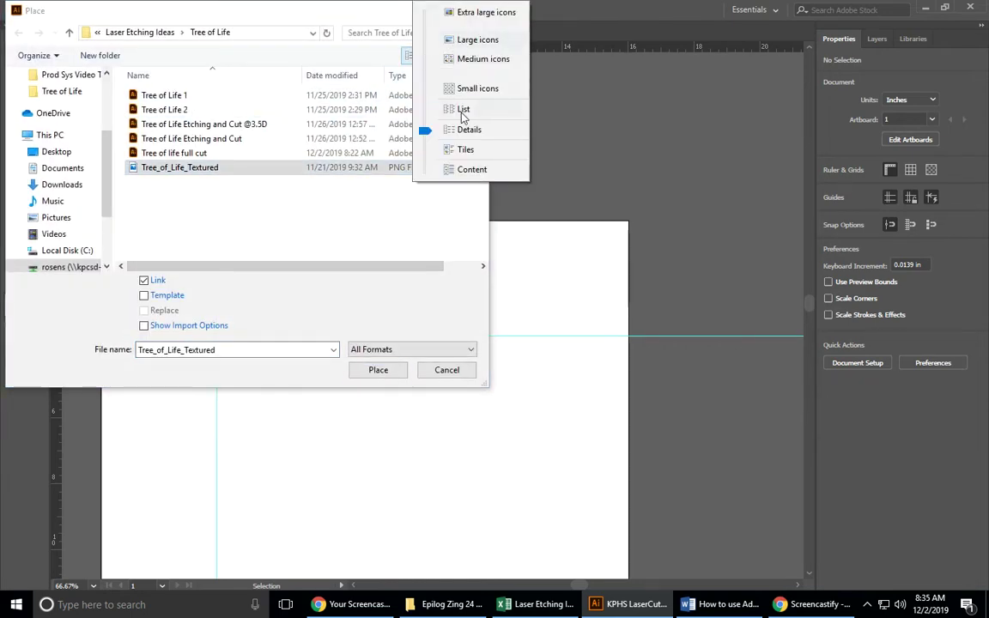
click(463, 40)
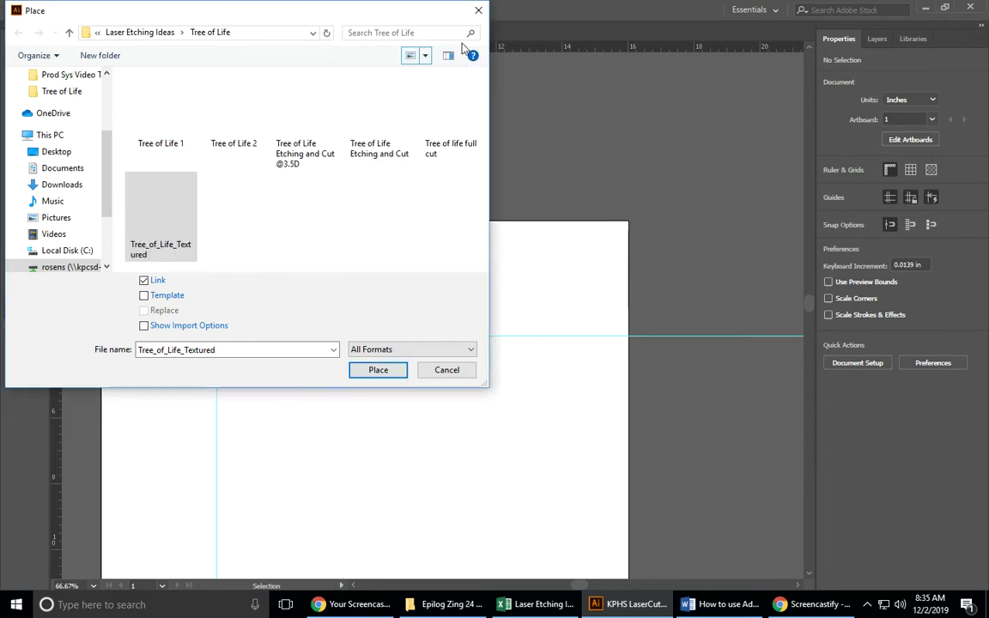
click(378, 370)
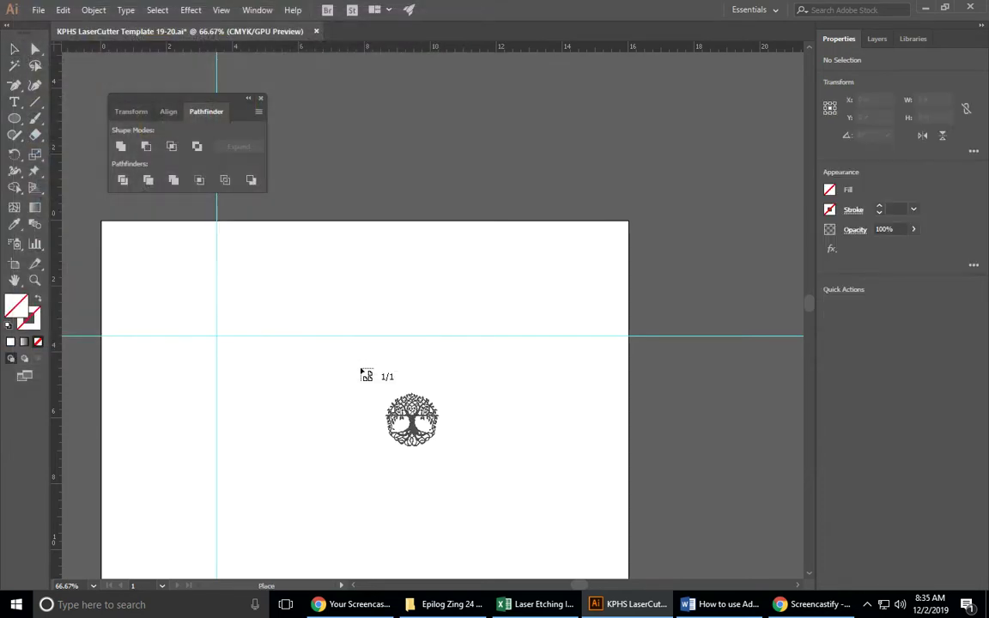
- Drop the tree image onto the artboard, undoing a first scaling attempt
click(287, 295)
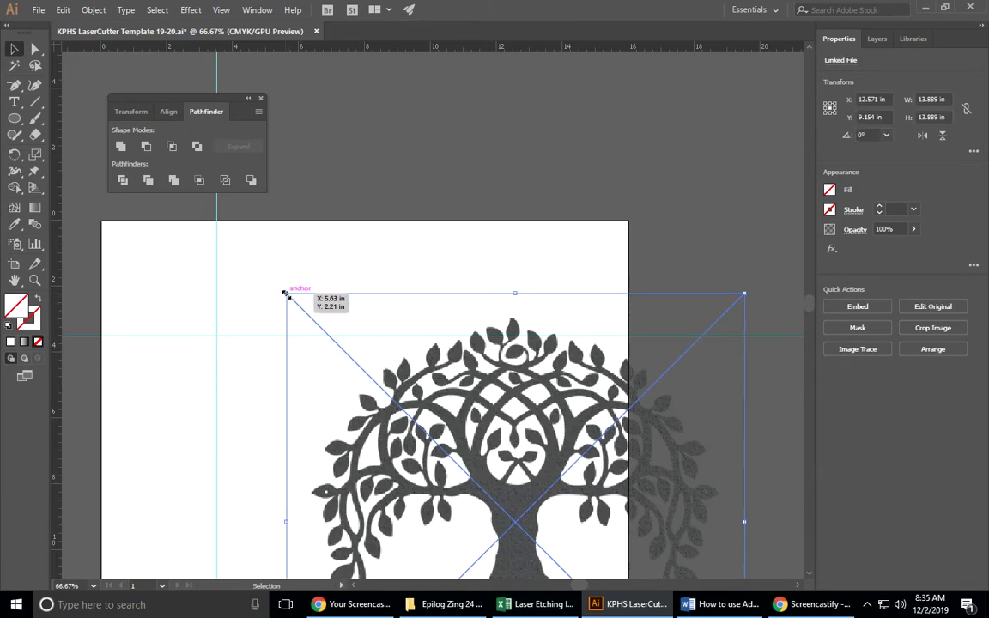
drag(287, 294, 528, 419)
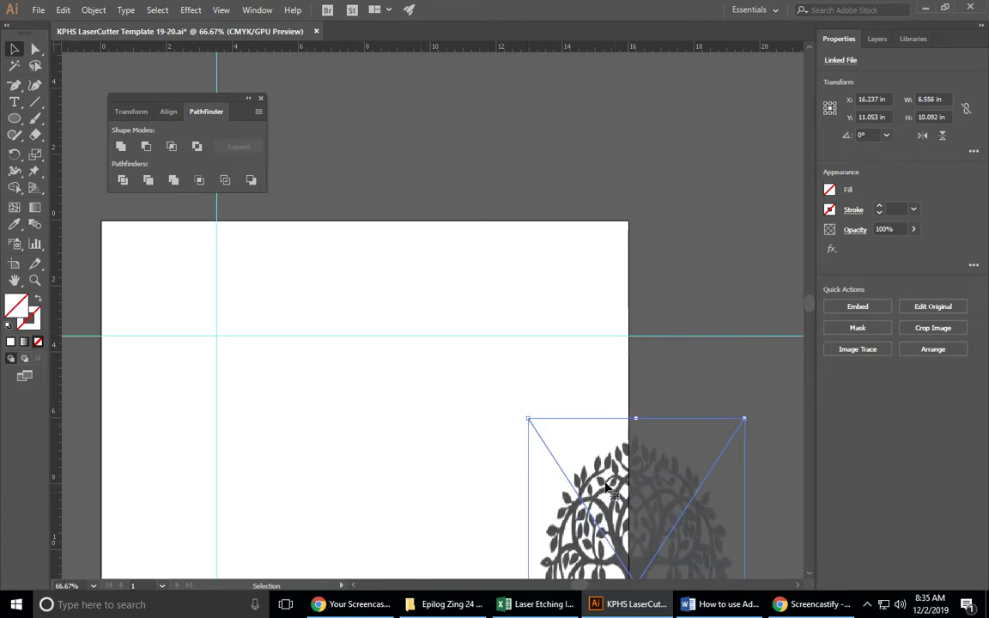
click(62, 10)
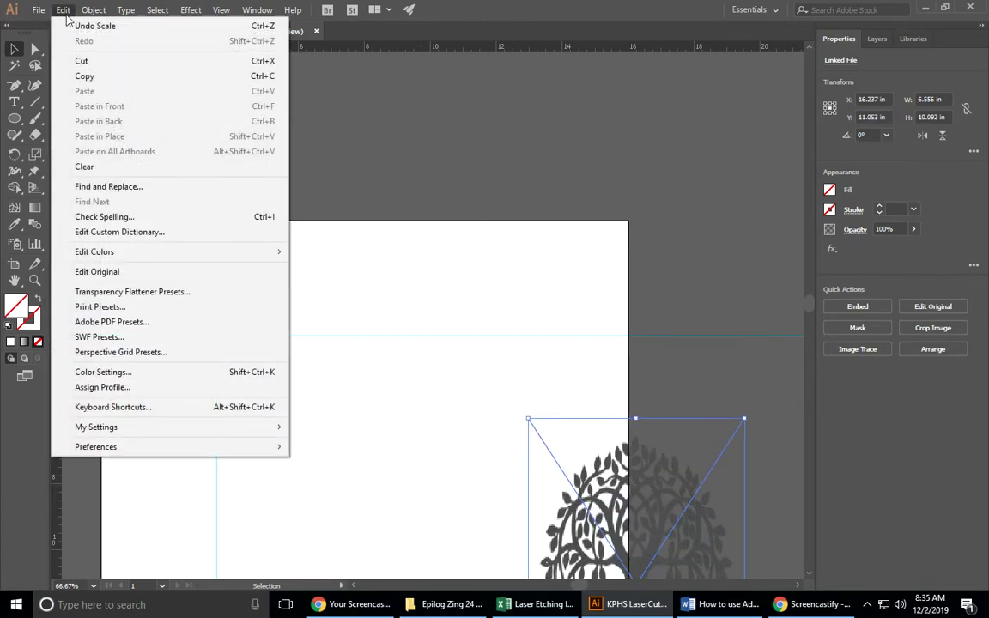
click(82, 21)
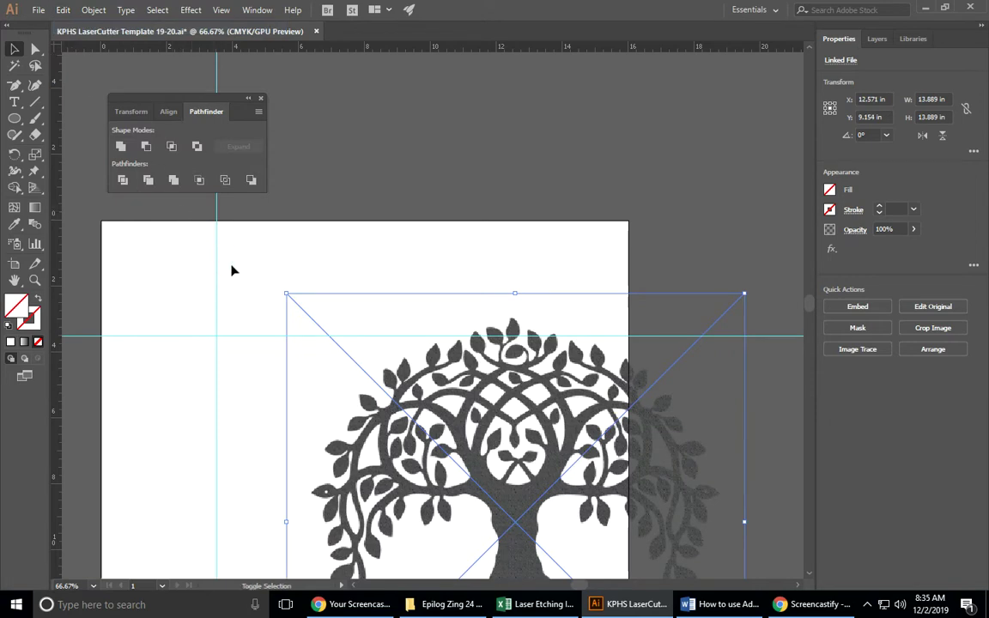
- Scale the tree to about 3.077 in square and move it into the top-left guide corner
drag(288, 294, 503, 501)
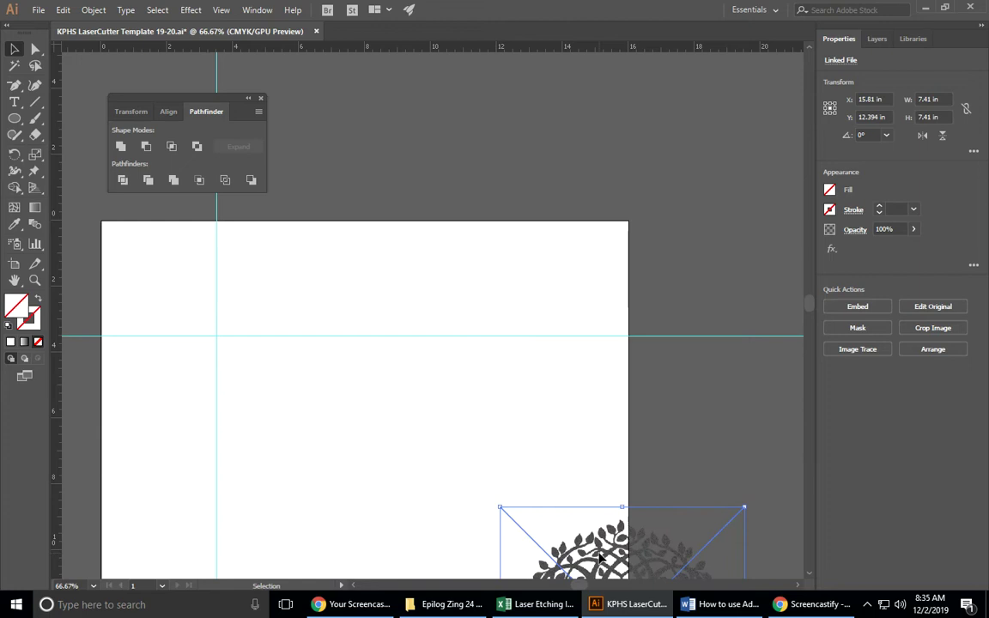
drag(599, 558, 276, 286)
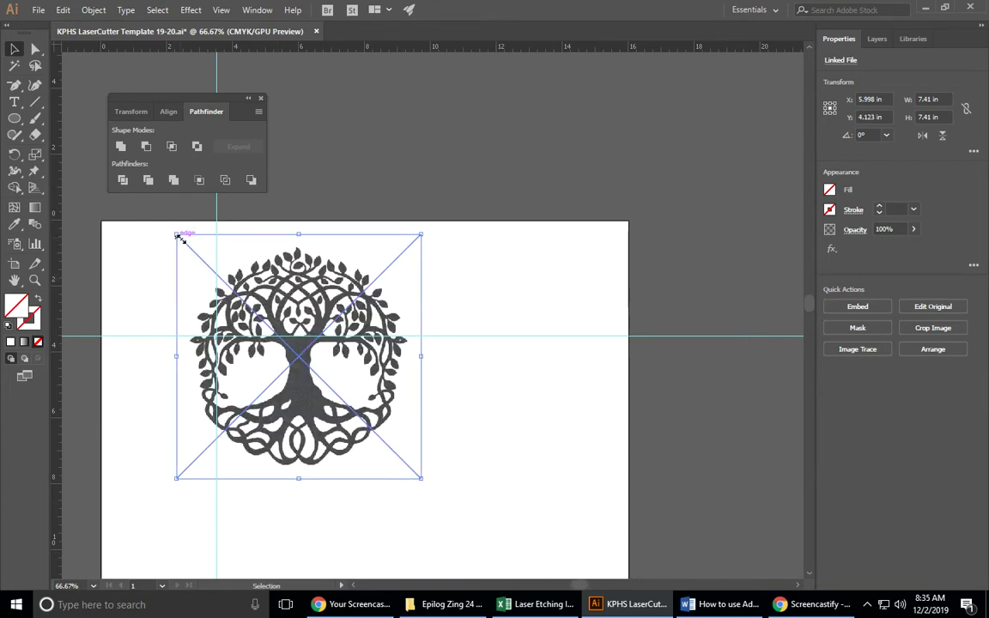
drag(177, 235, 282, 335)
drag(344, 408, 152, 279)
drag(90, 210, 125, 249)
drag(179, 301, 163, 279)
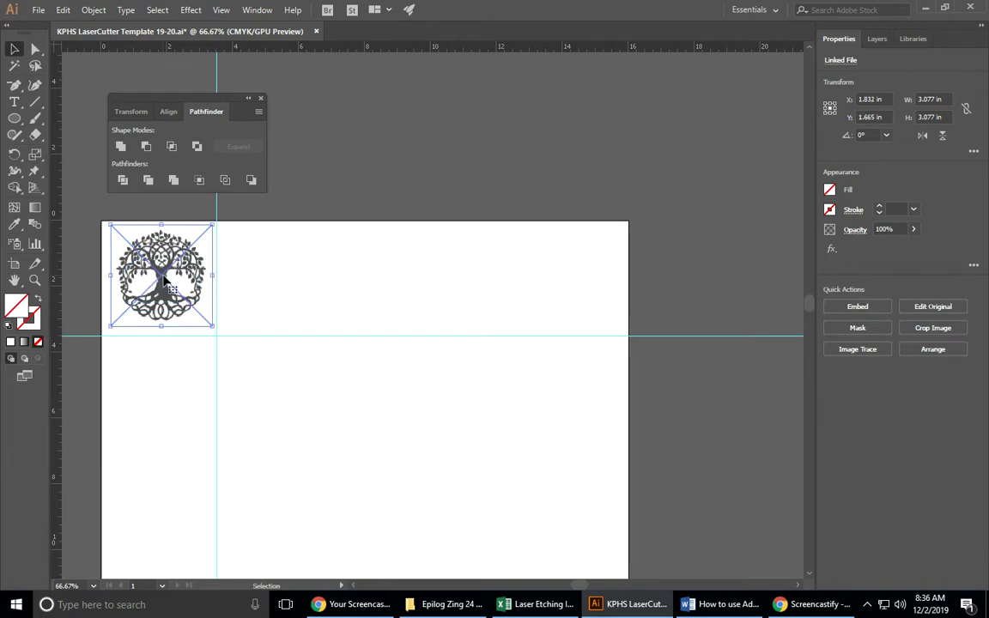
click(191, 362)
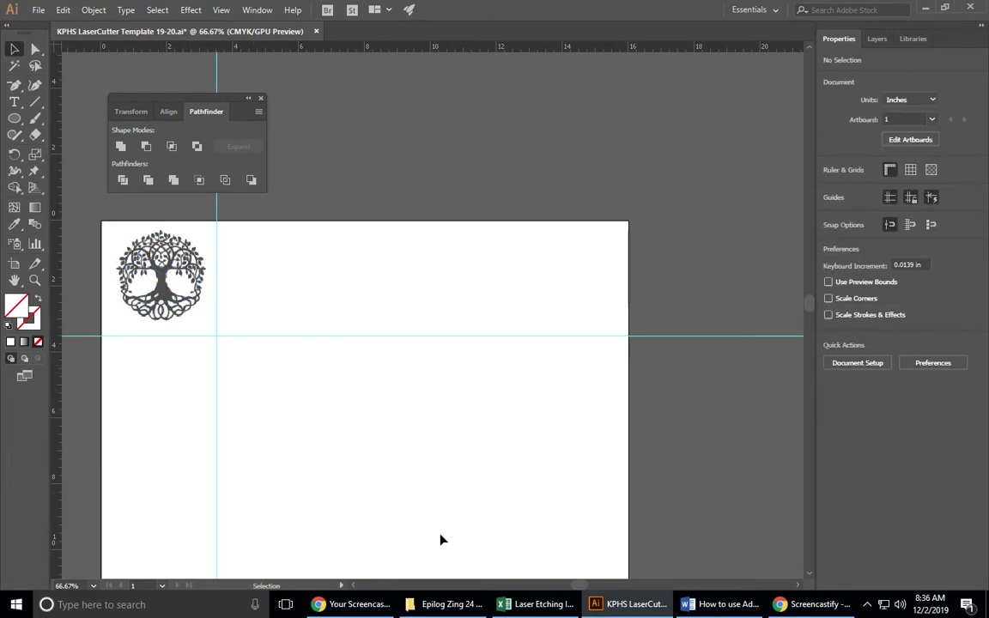
- Zoom in to 300% on the tree and scroll to centre it in view
drag(579, 587, 557, 588)
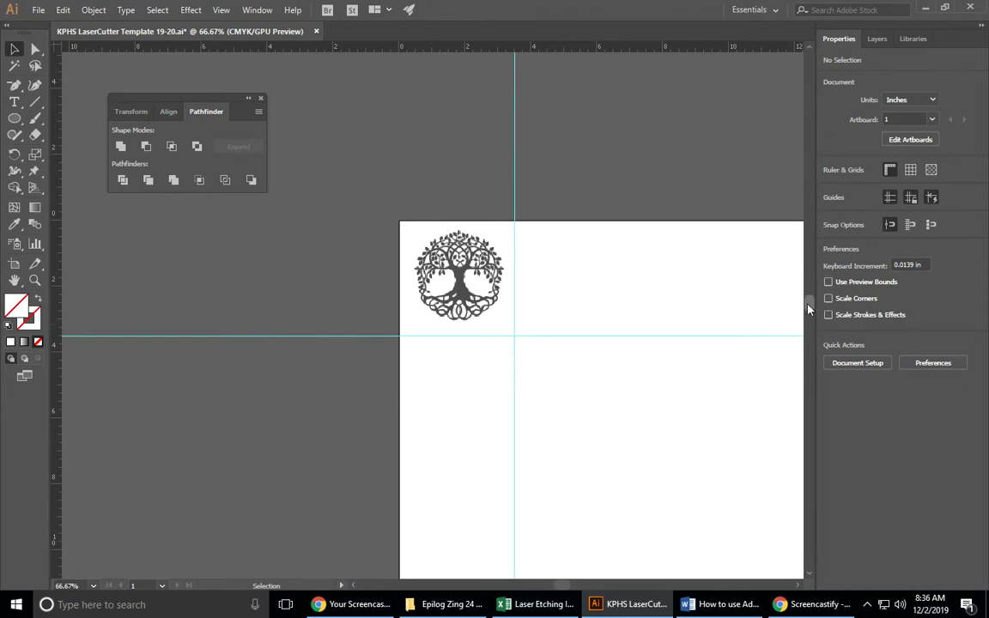
key(ctrl+equal)
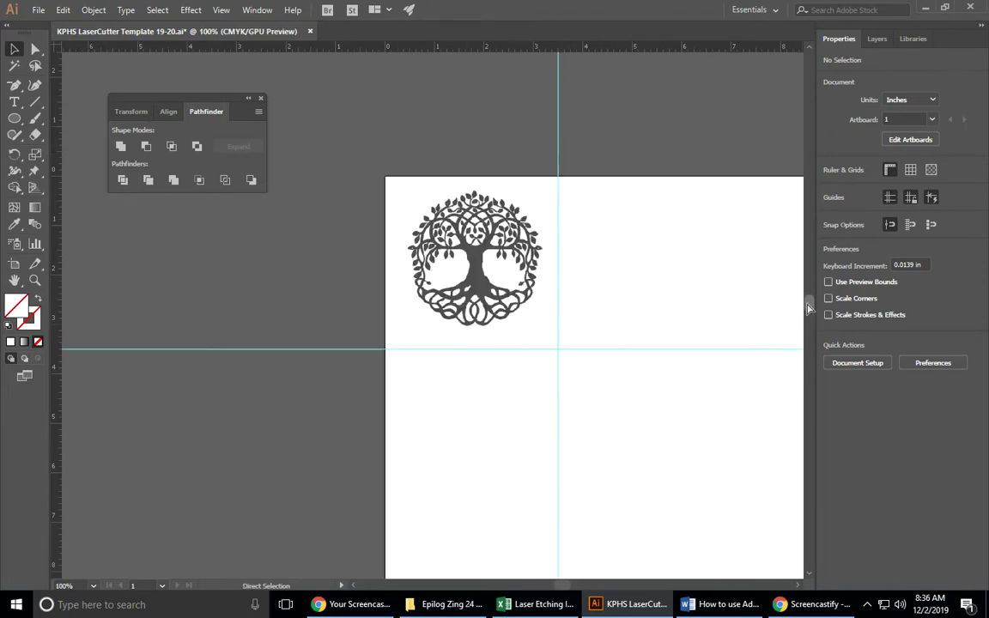
key(ctrl+equal)
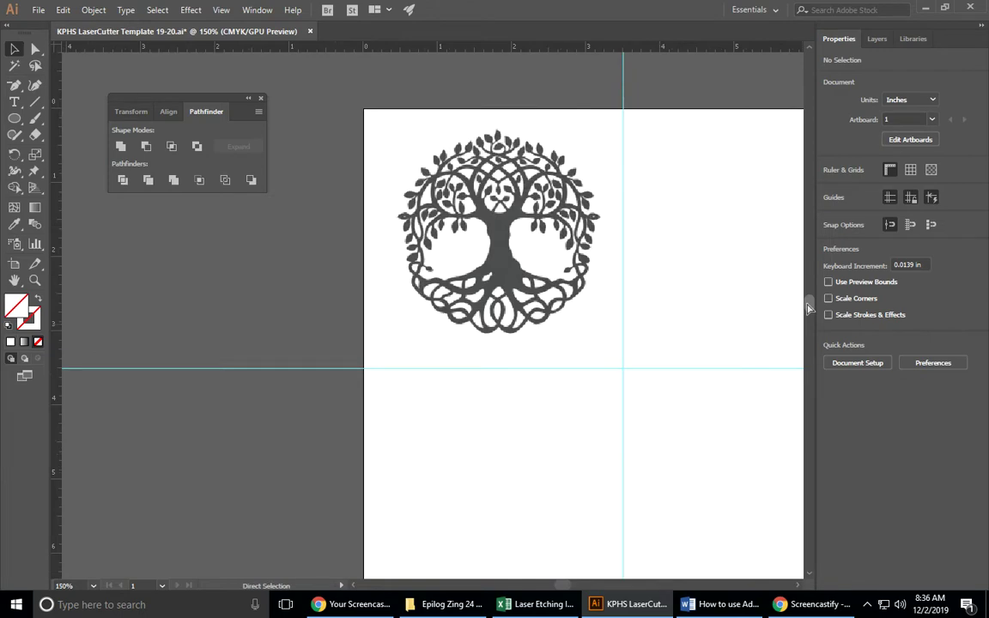
key(ctrl+equal)
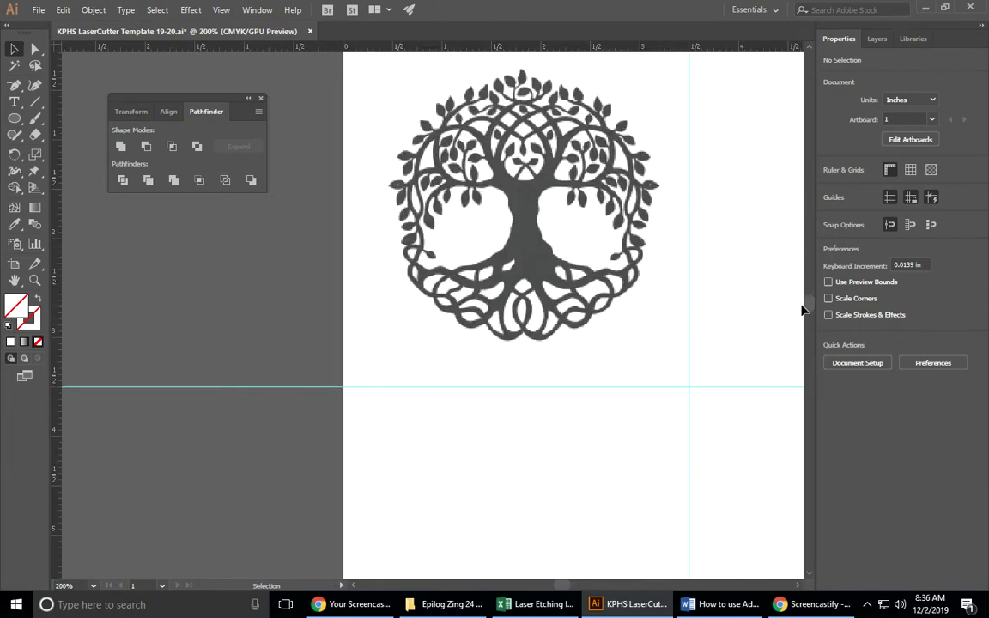
drag(807, 308, 746, 302)
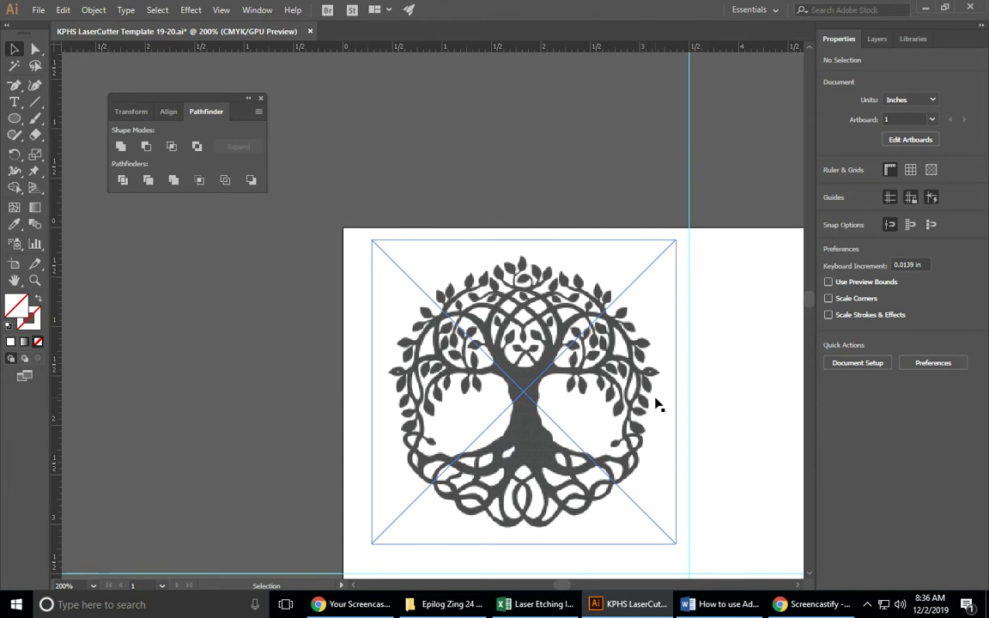
key(ctrl+equal)
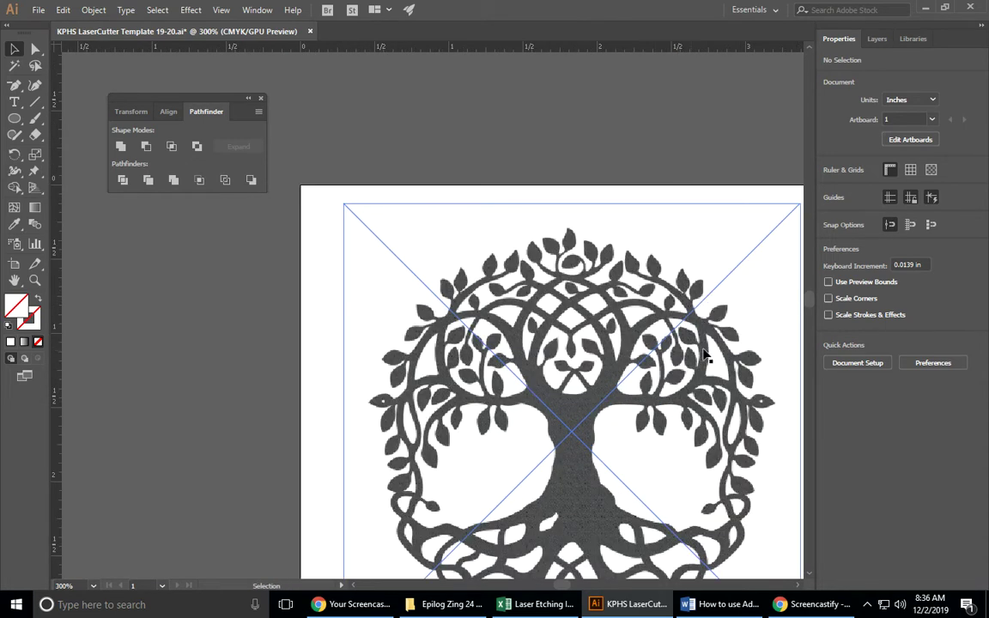
drag(807, 303, 807, 304)
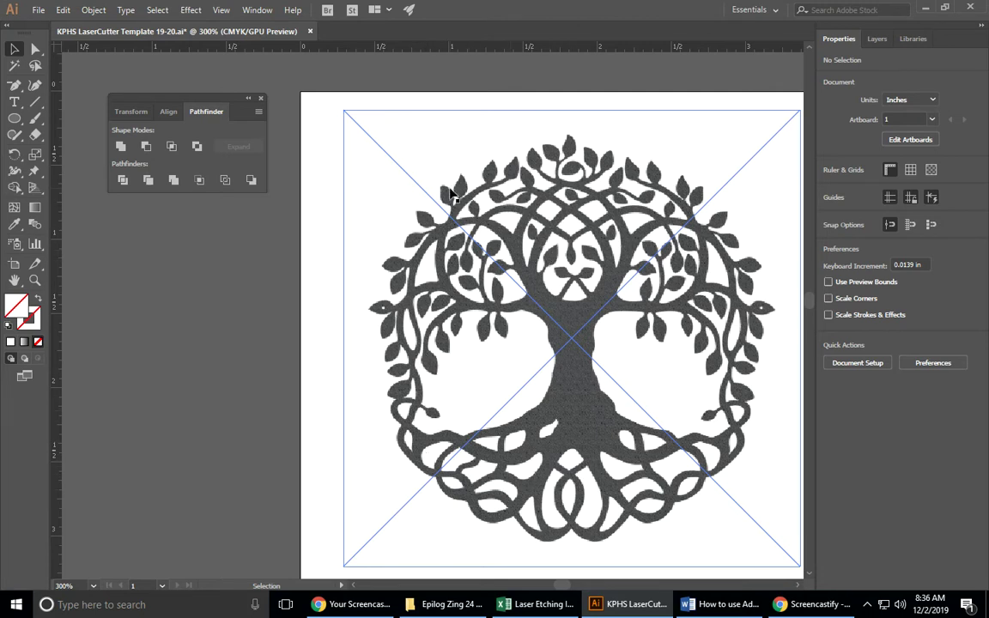
- Select the tree image, close Pathfinder, and show the Image Trace panel beside the artwork
click(510, 222)
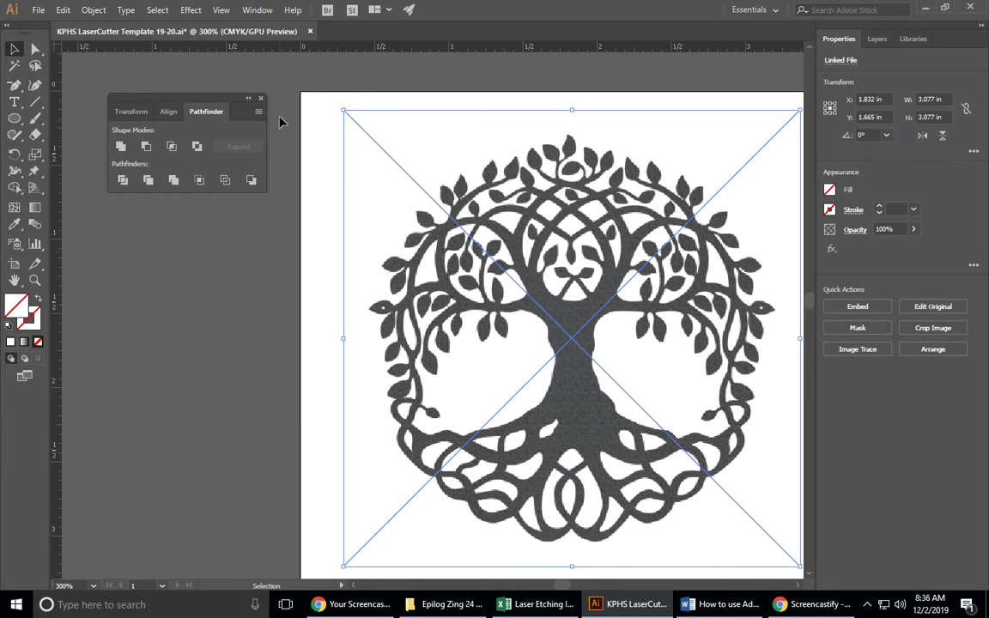
click(262, 99)
click(256, 10)
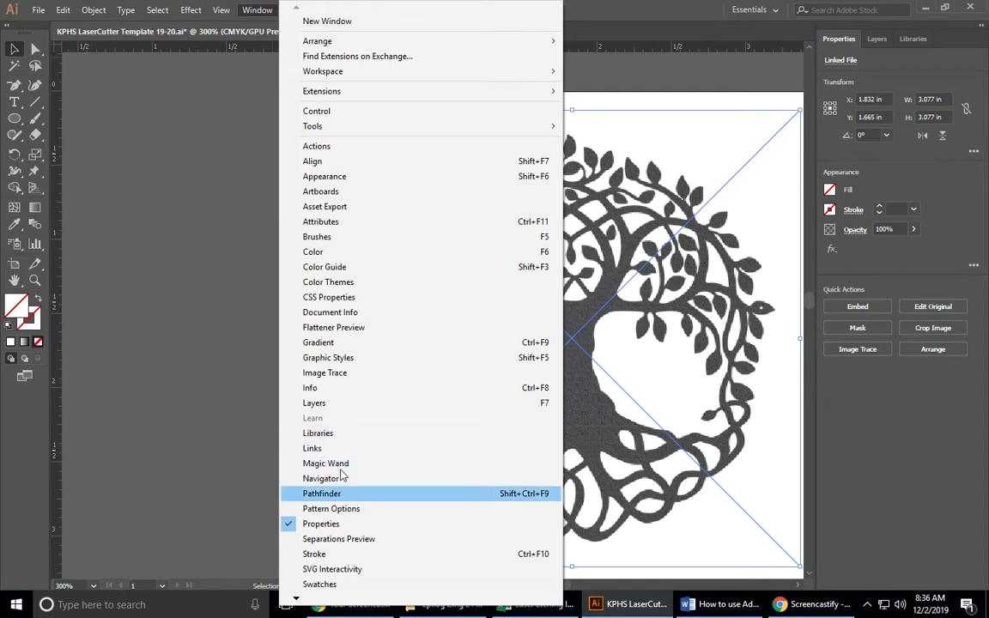
click(347, 378)
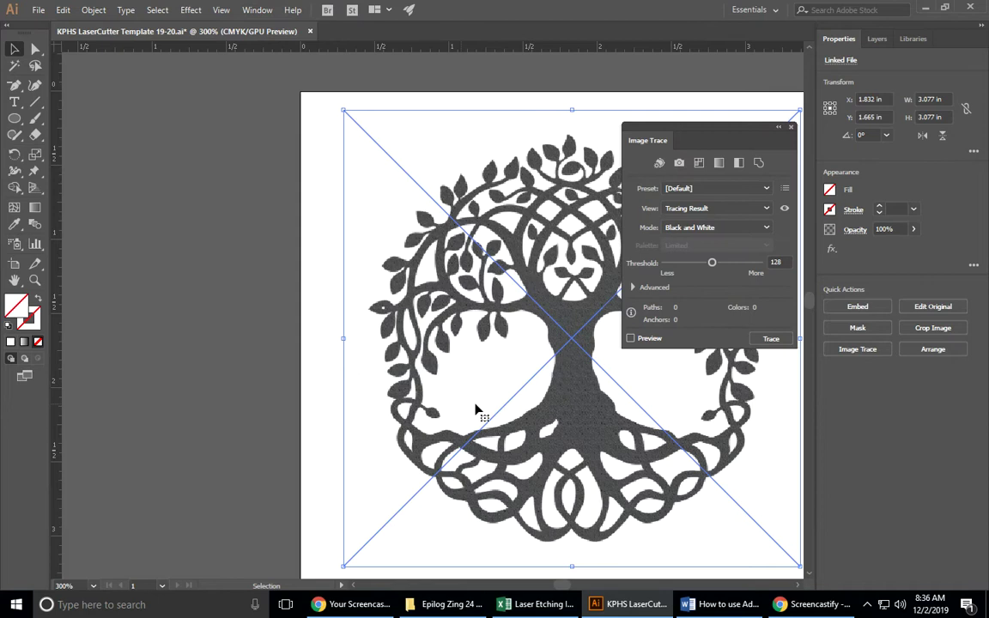
mouse_move(690, 134)
mouse_down()
mouse_move(331, 124)
mouse_move(175, 102)
mouse_up()
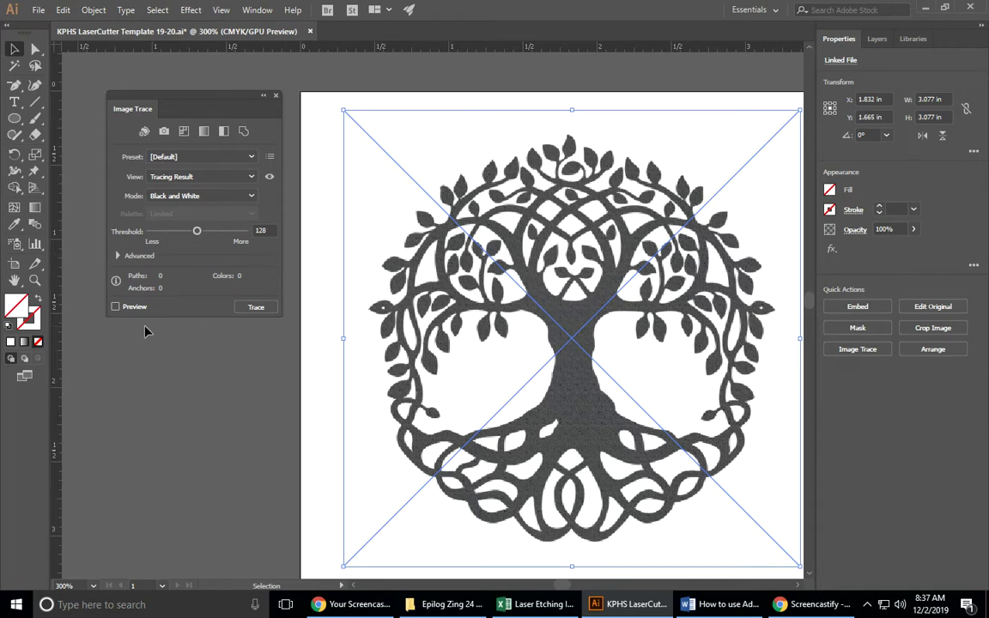
- Preview the Black and White trace and adjust its threshold to 195
click(116, 307)
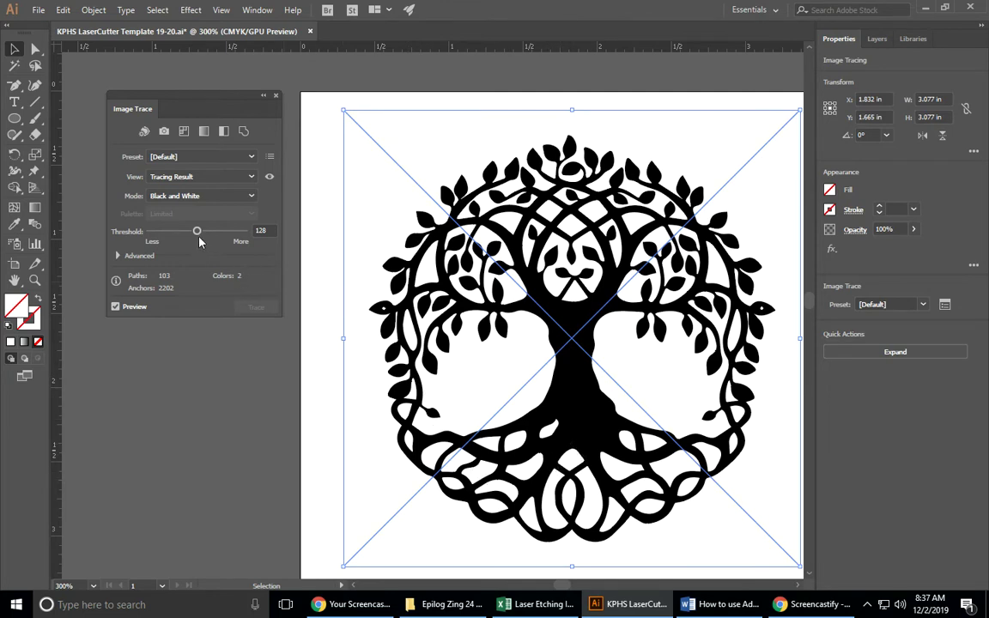
drag(197, 232, 184, 233)
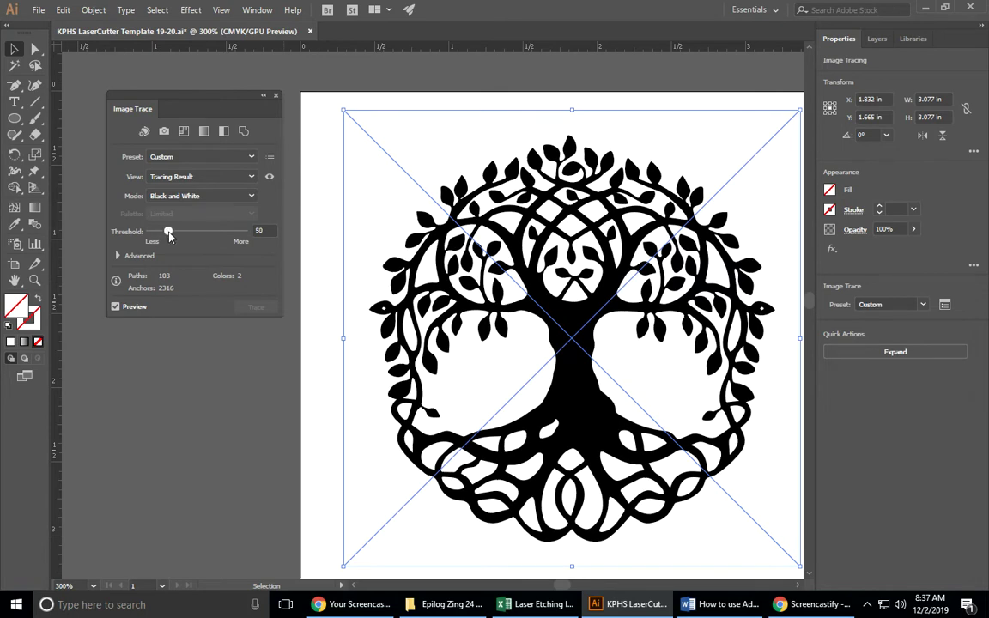
drag(169, 234, 169, 235)
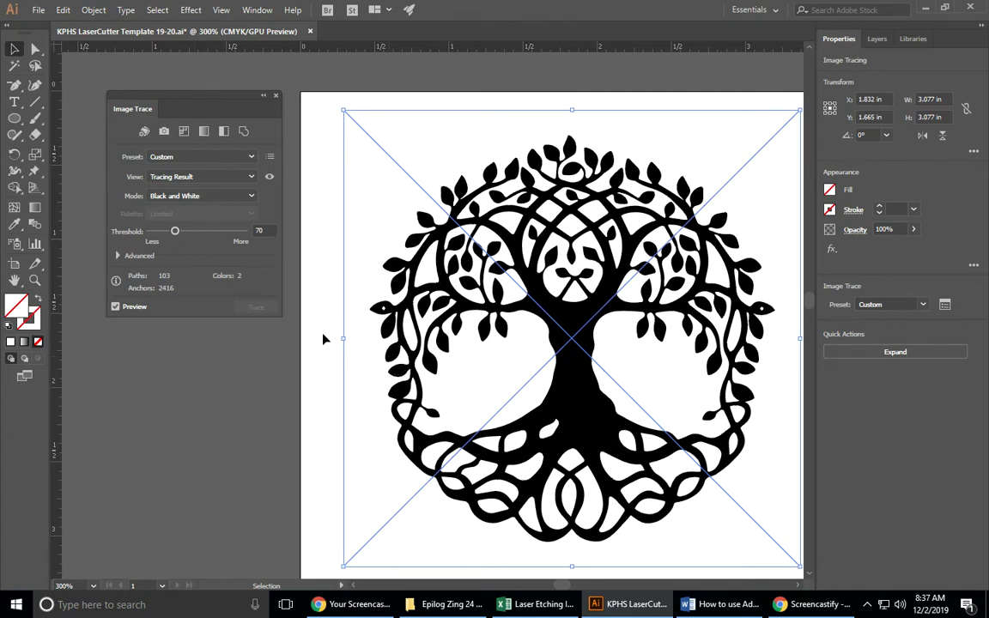
drag(177, 234, 210, 236)
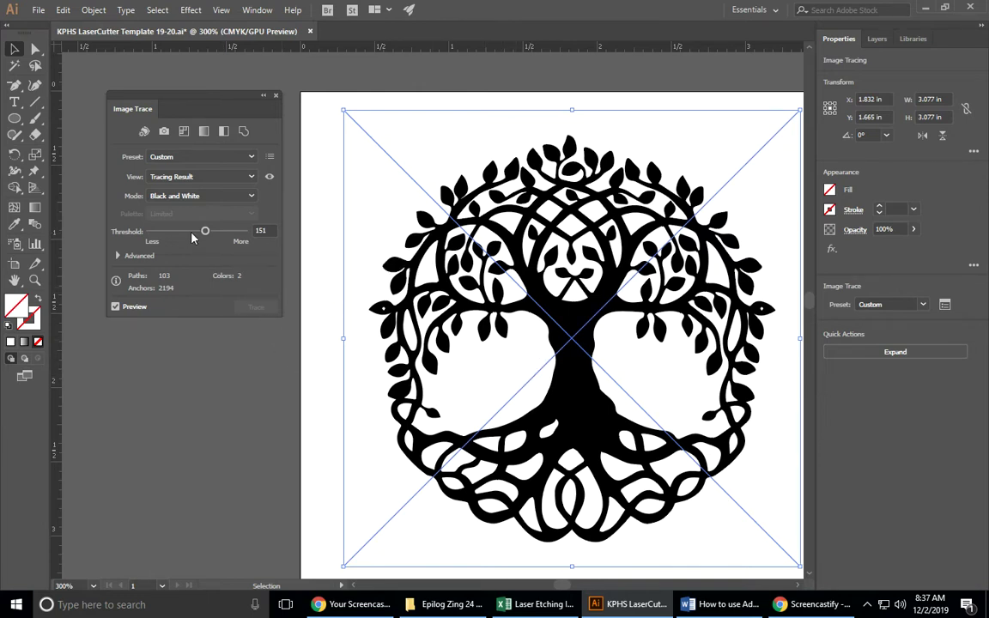
drag(205, 232, 221, 232)
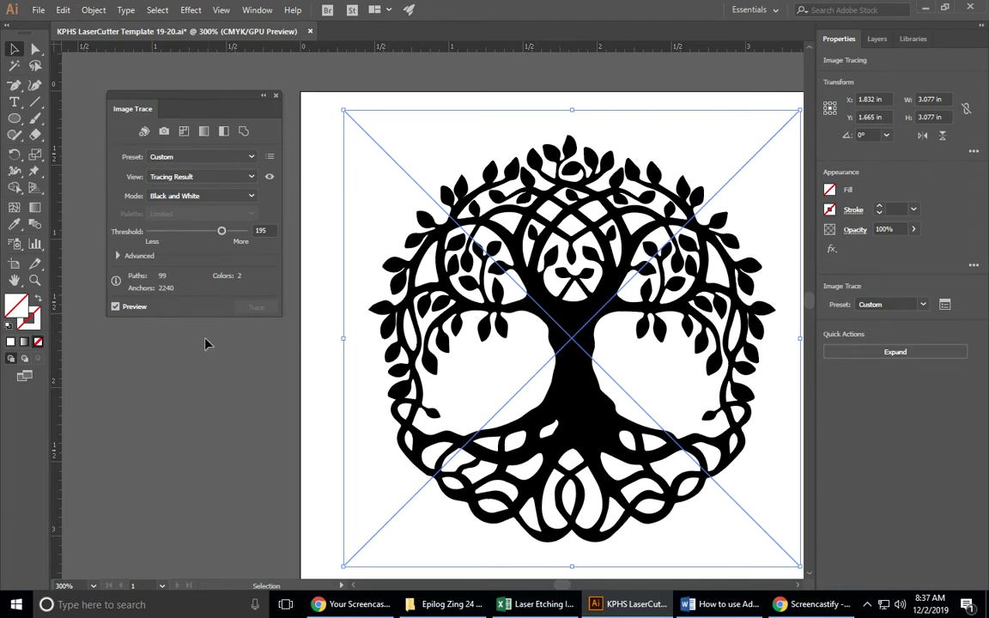
- Apply the trace with preview off and expand it into vector paths
click(116, 307)
click(270, 310)
click(866, 352)
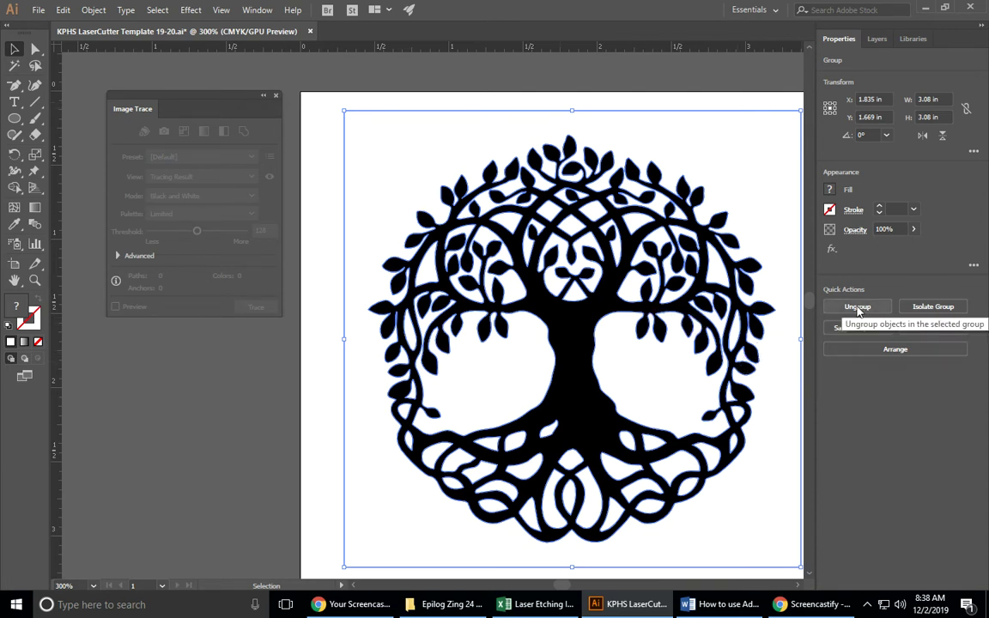
- Ungroup the expanded tree paths from the context menu and close the Image Trace panel
right_click(654, 359)
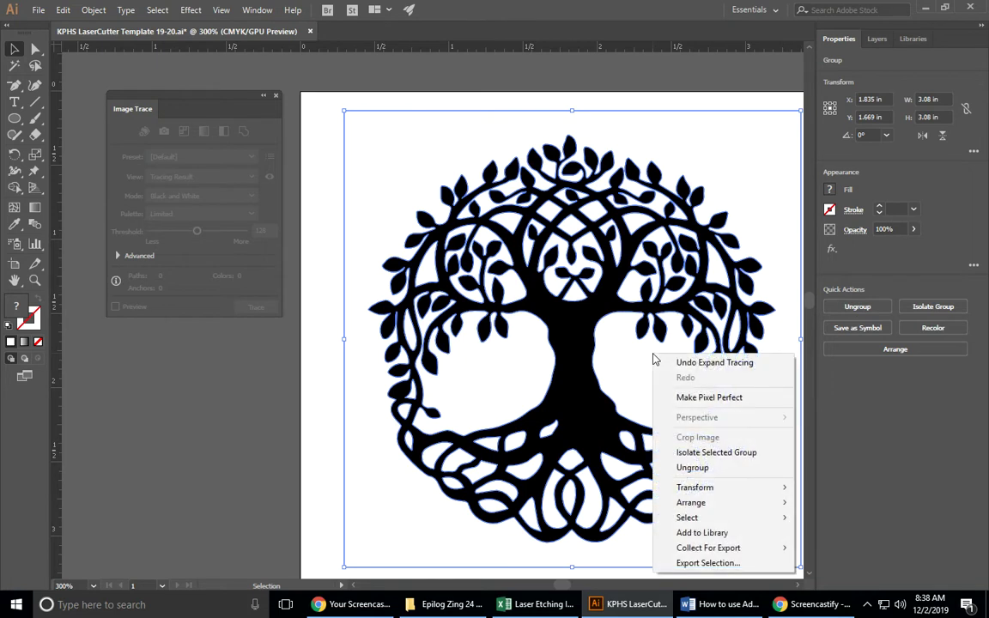
click(692, 468)
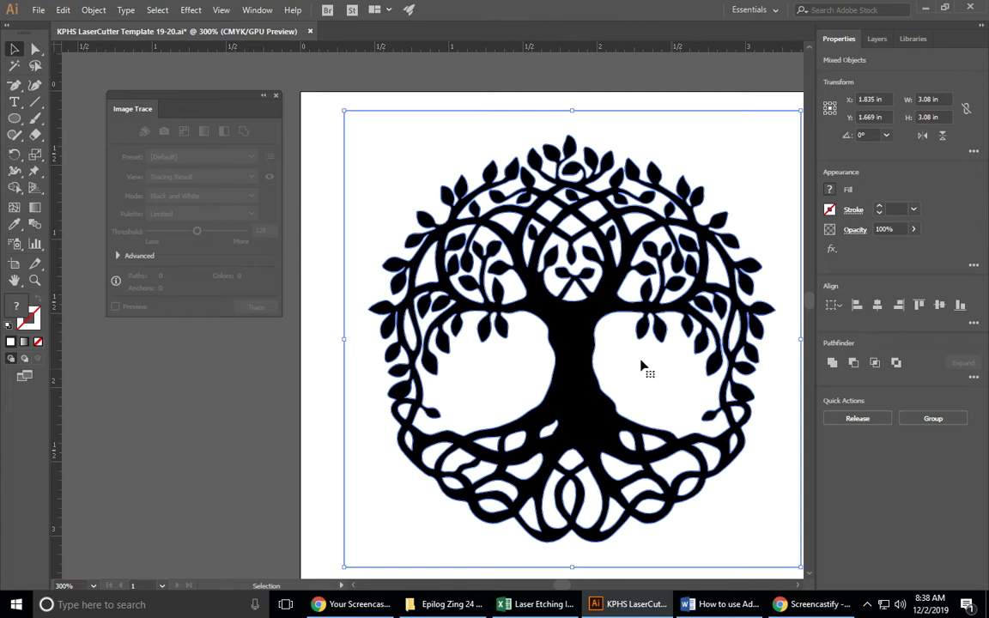
click(277, 97)
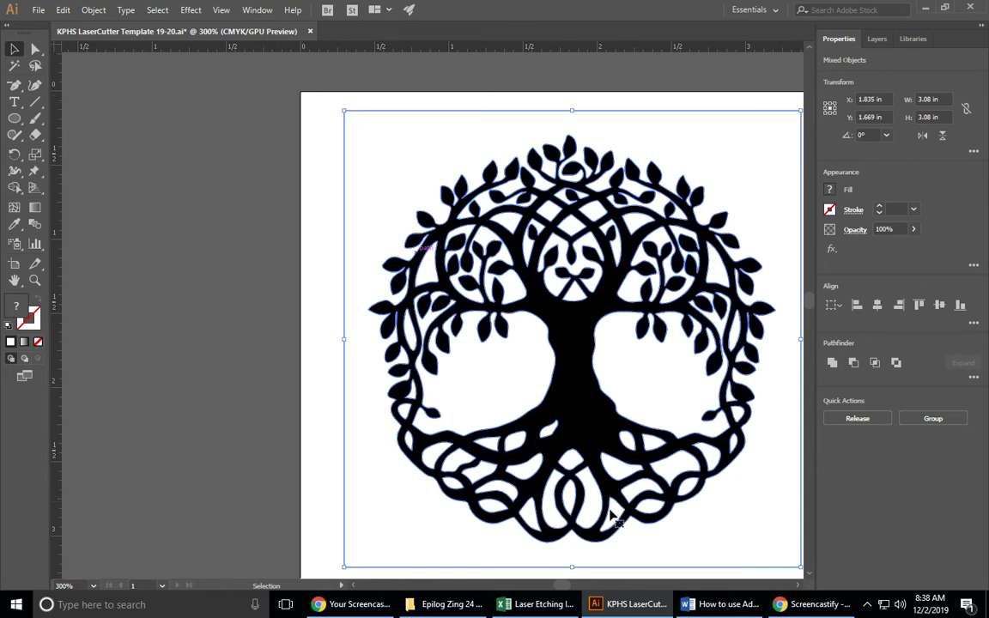
click(721, 604)
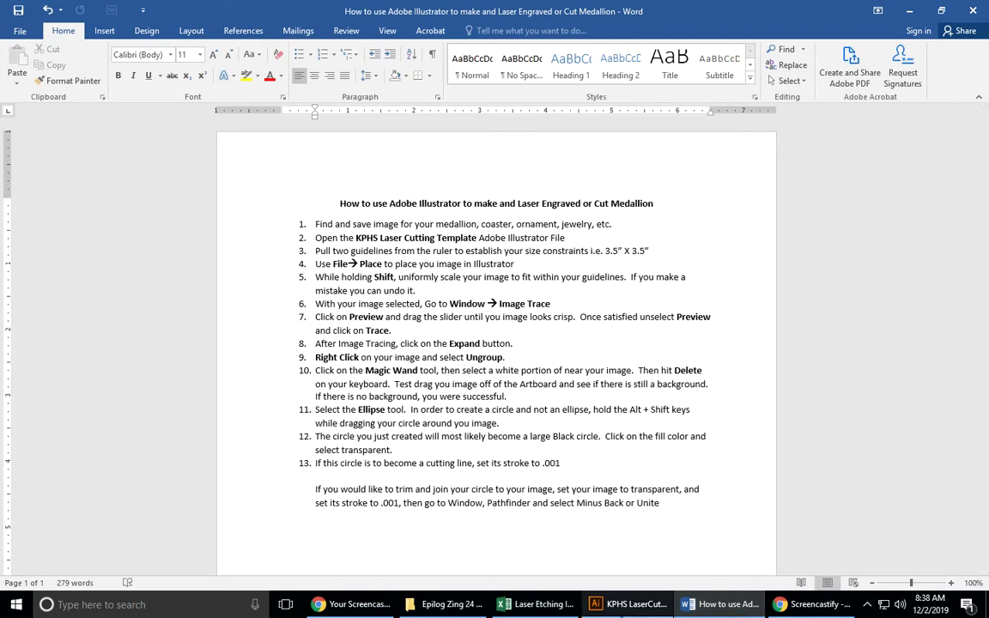
click(621, 614)
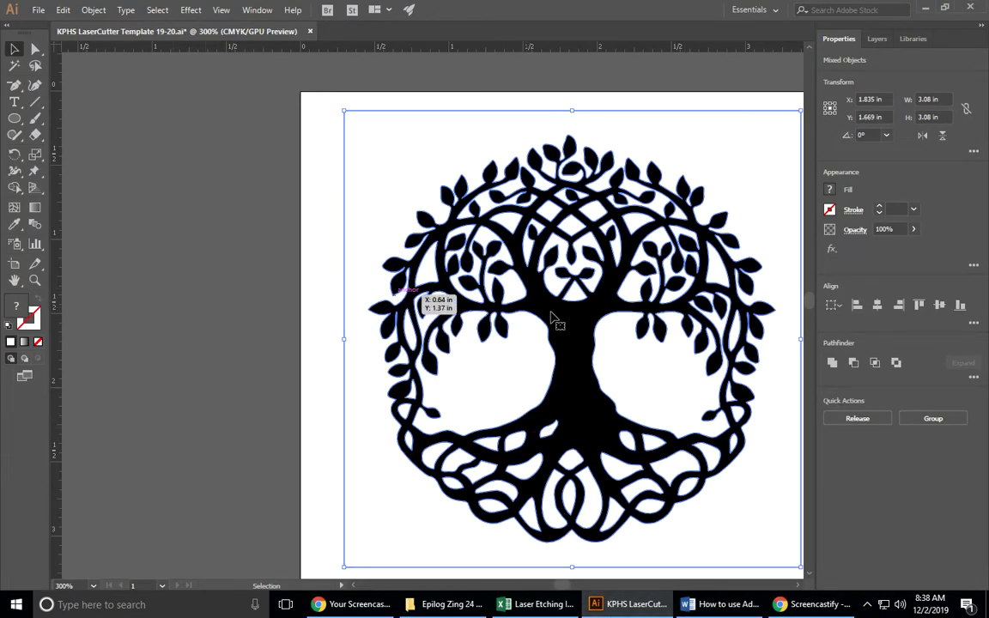
drag(575, 331, 446, 333)
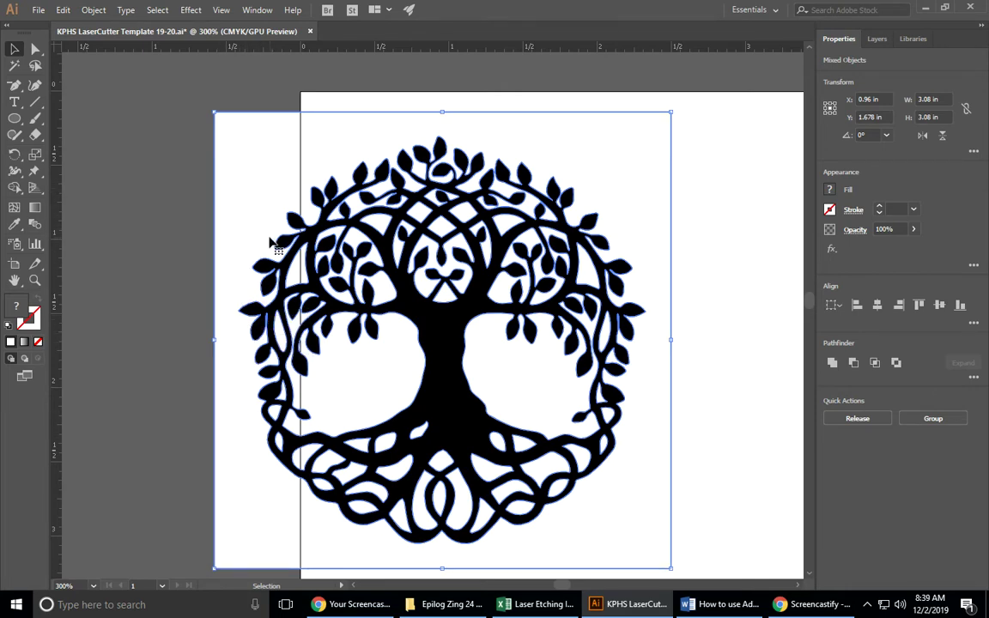
click(63, 11)
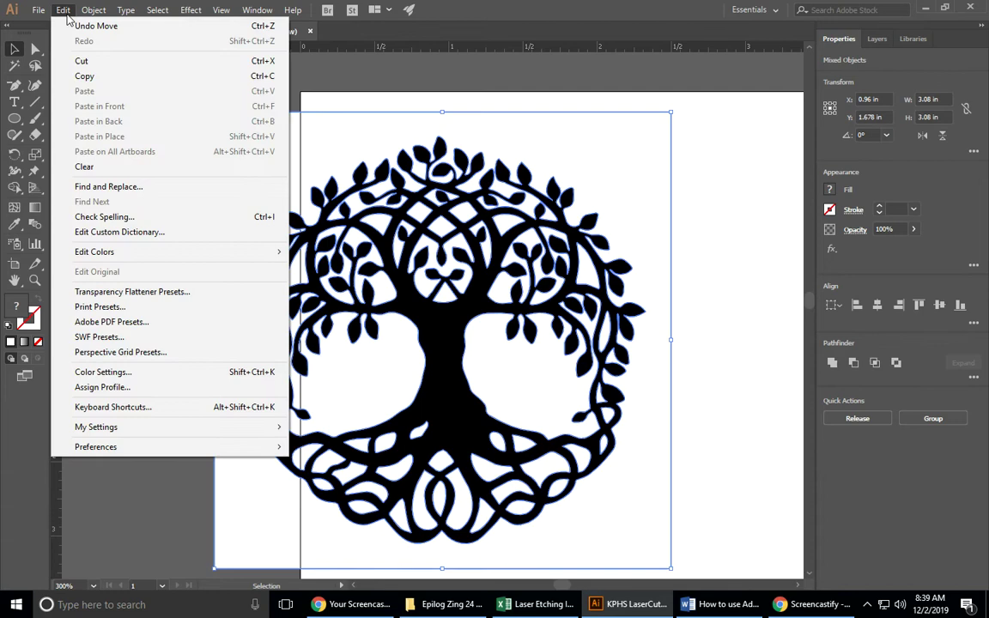
click(73, 26)
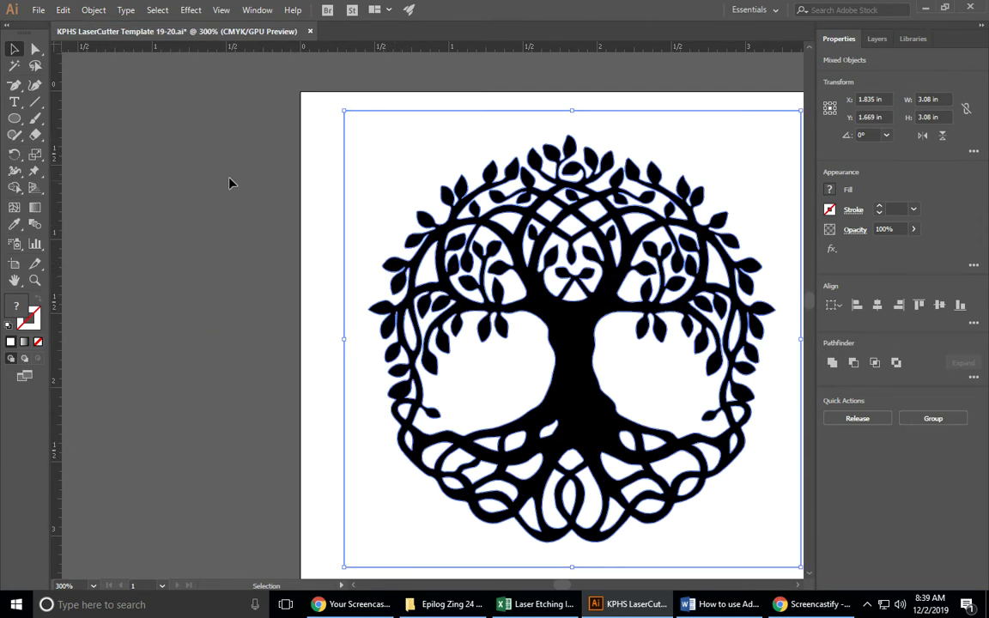
- Use the Magic Wand on the white area around the tree to clear the background
click(14, 68)
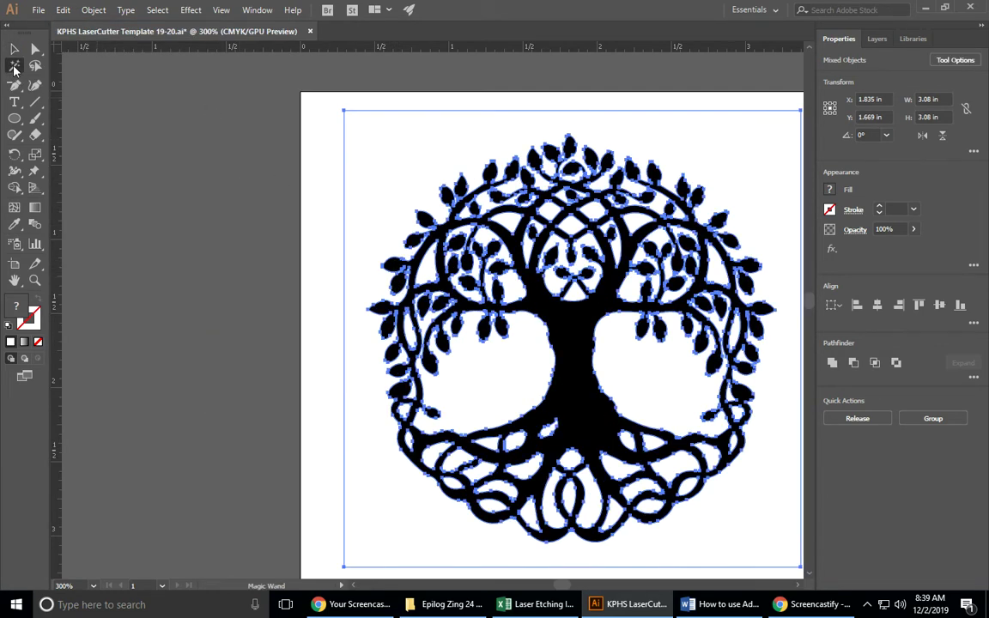
click(393, 162)
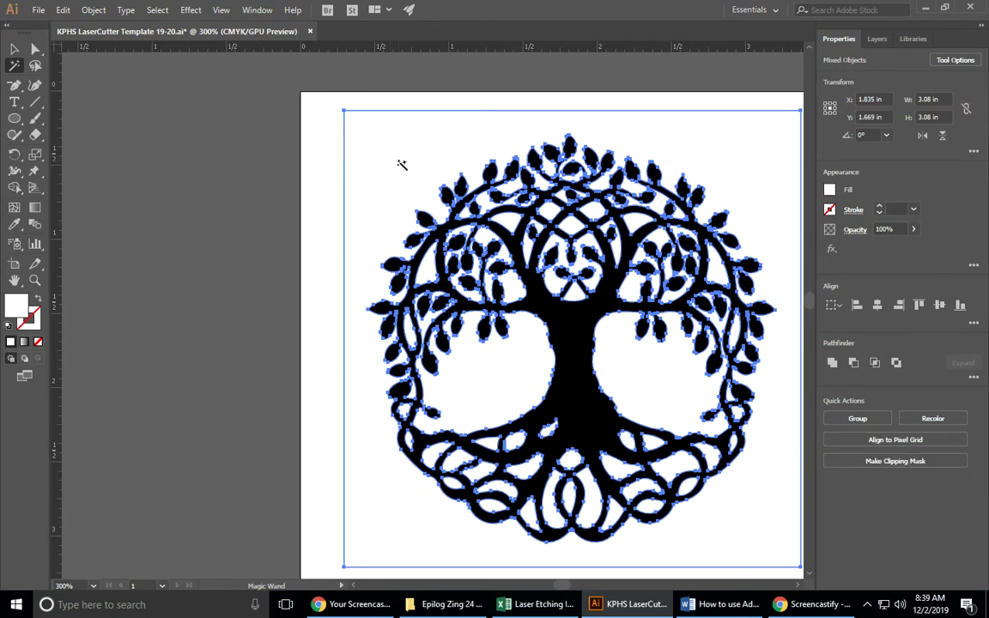
key(ctrl+shift+a)
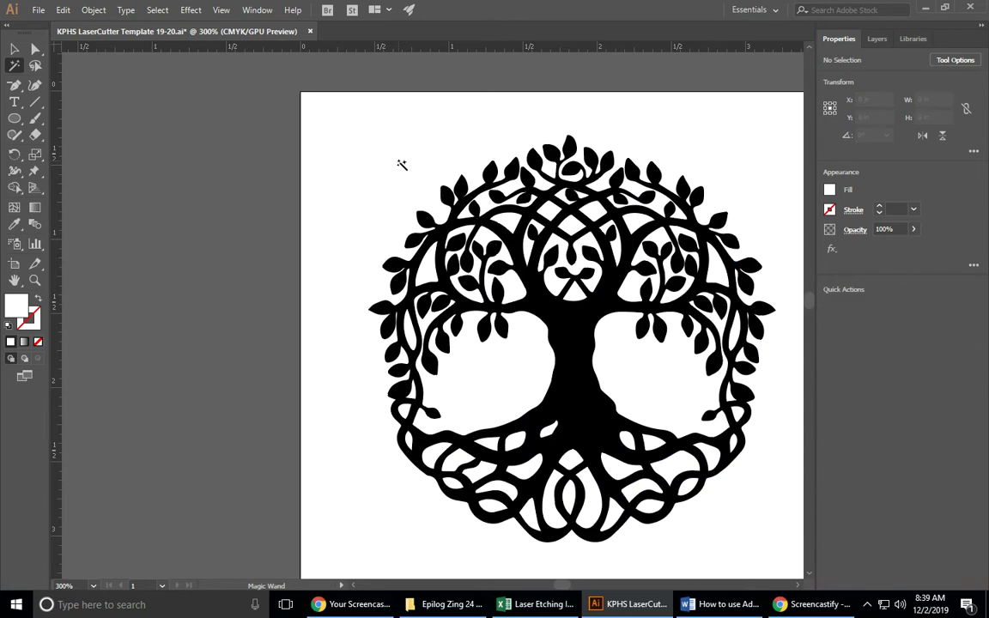
click(14, 48)
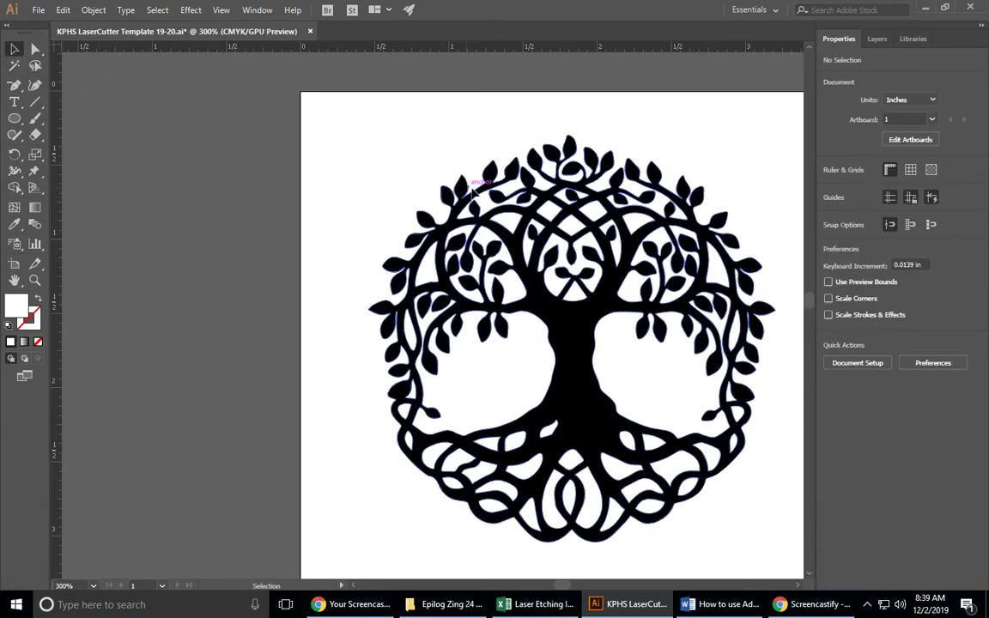
- Drag the whole tree off the artboard to confirm no background remains, then undo the move and deselect
scroll(316, 164, down, 1)
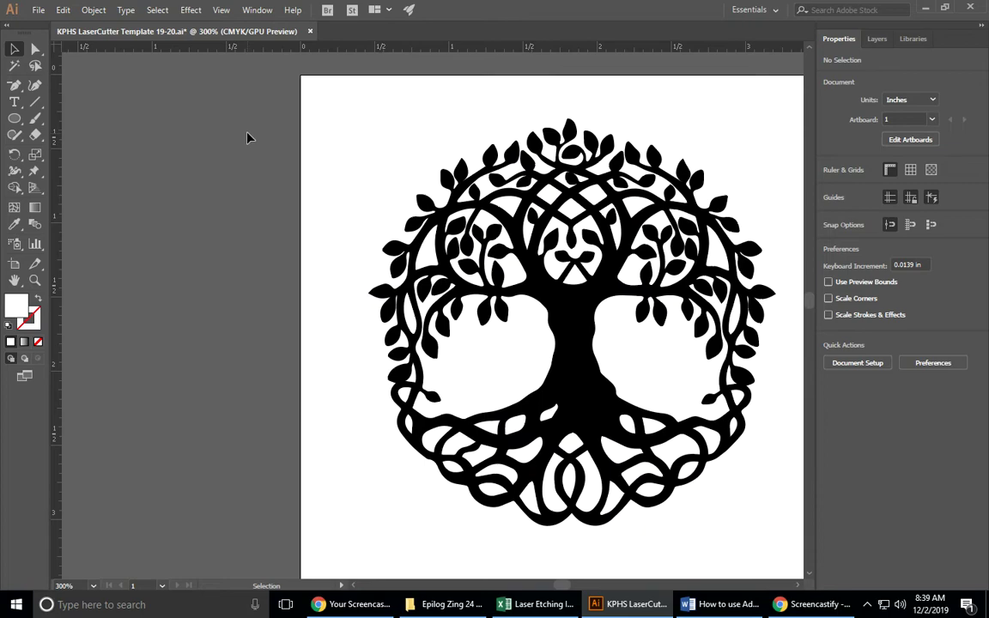
drag(245, 109, 789, 557)
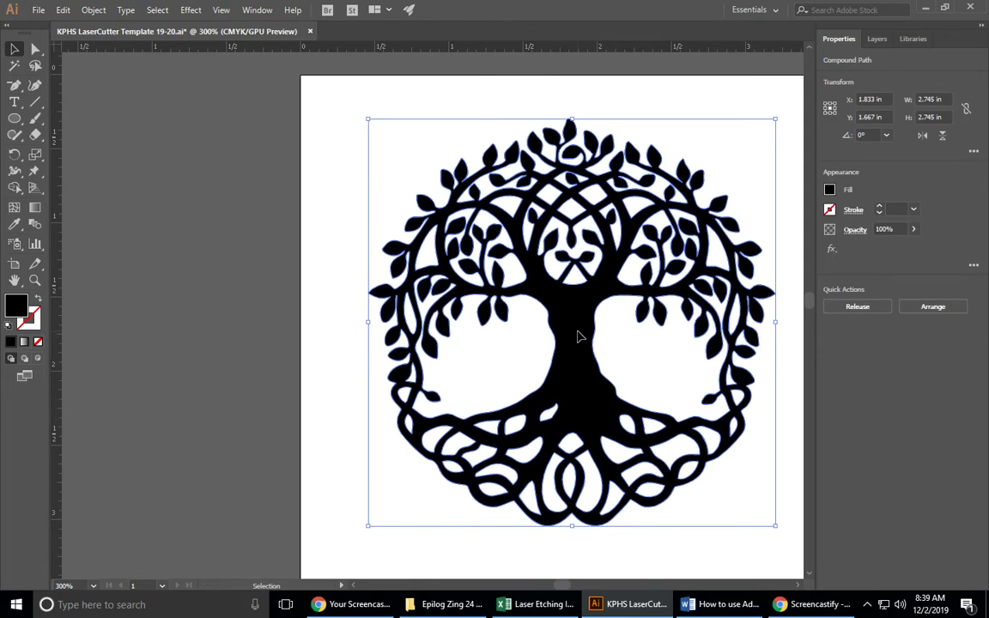
drag(580, 337, 380, 344)
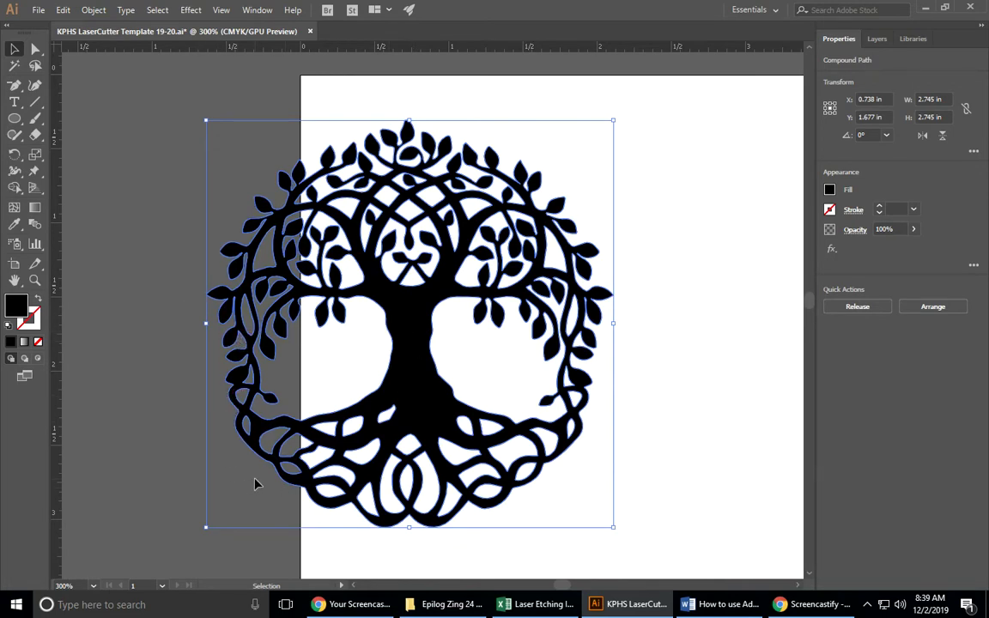
click(64, 12)
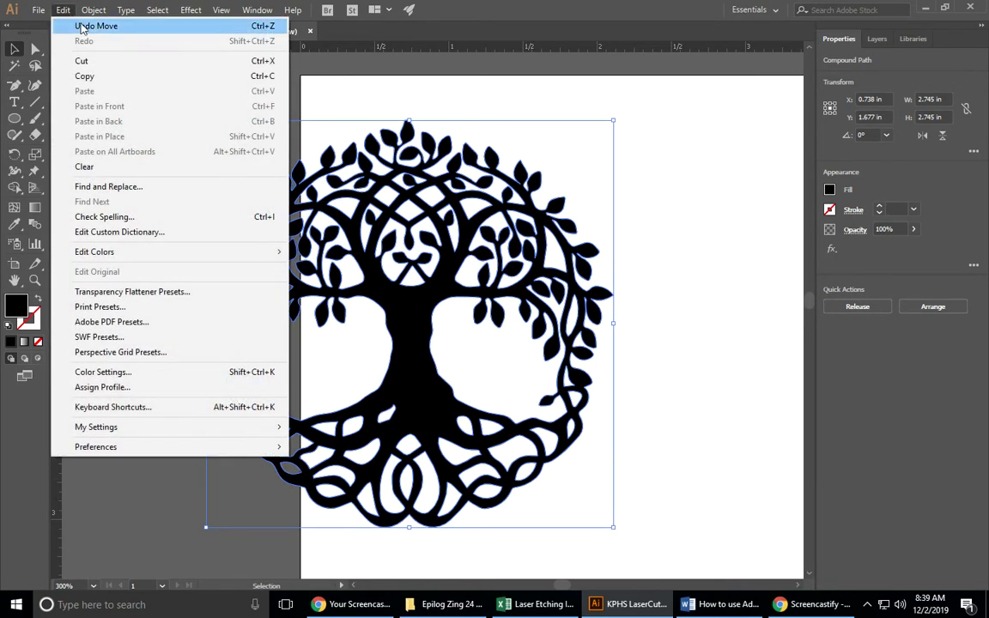
click(98, 25)
click(256, 273)
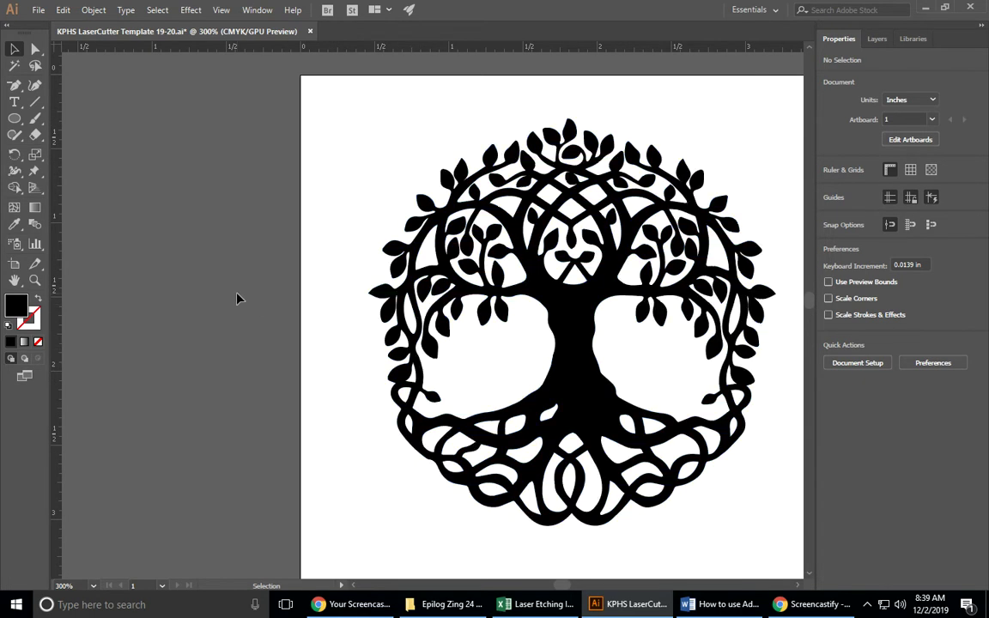
- Choose the Ellipse Tool from the shape flyout, then review the Word instructions and return
click(14, 120)
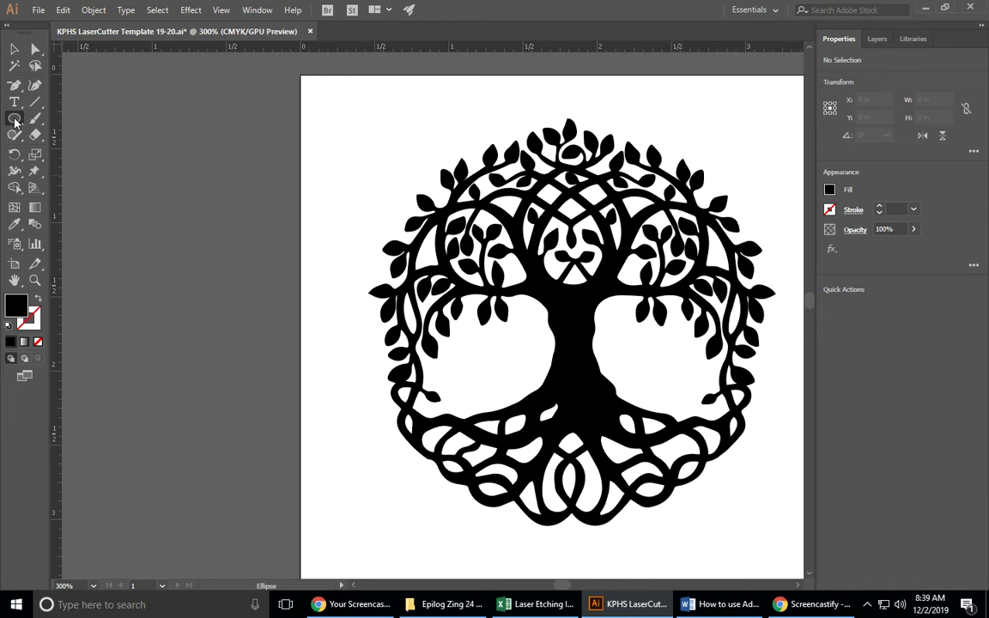
click(14, 120)
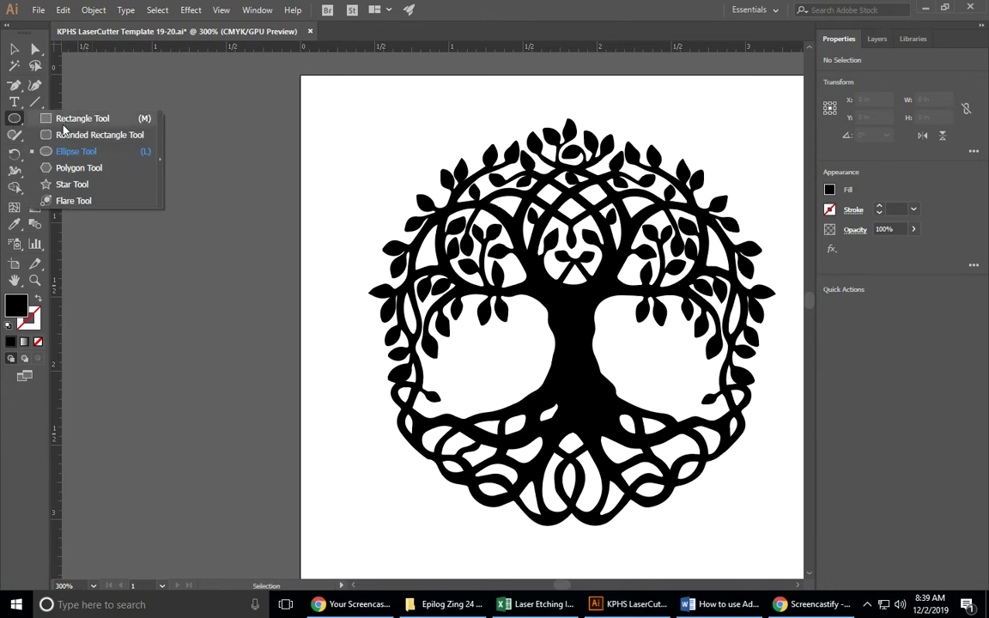
click(60, 150)
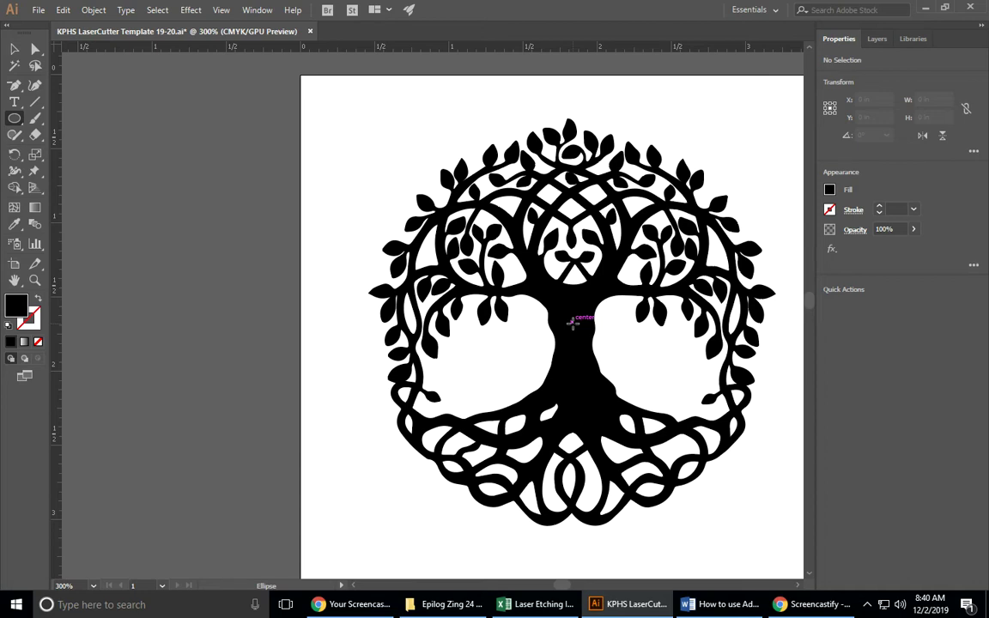
click(721, 605)
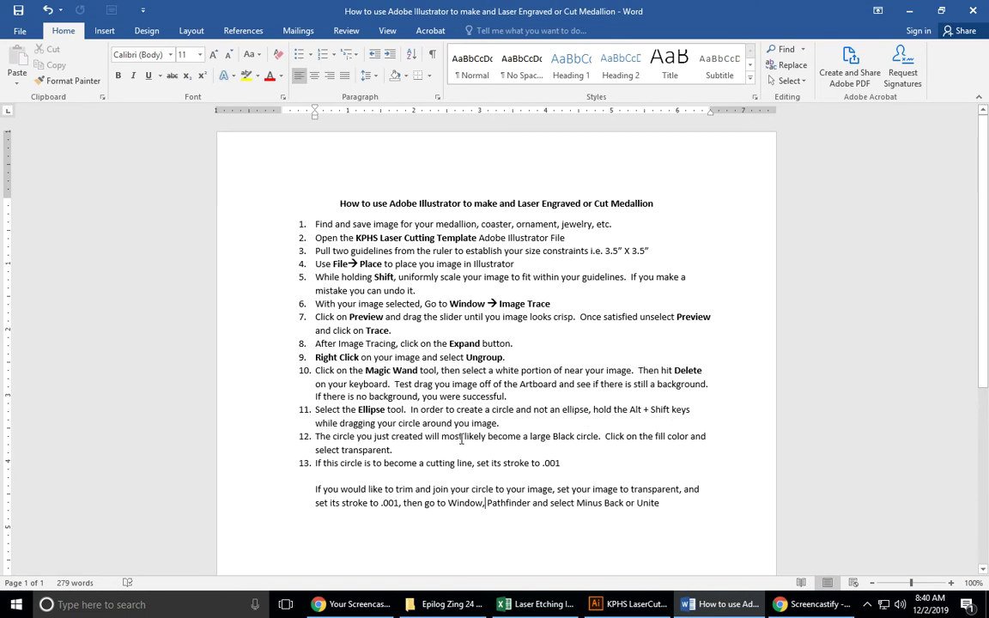
click(630, 604)
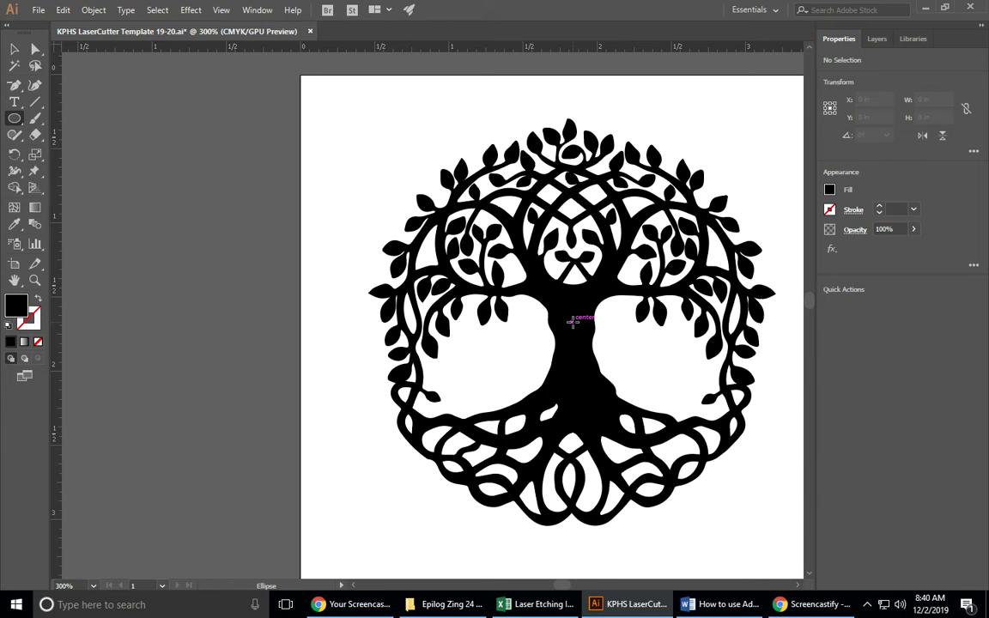
mouse_move(572, 322)
mouse_down()
mouse_move(404, 420)
mouse_move(366, 483)
mouse_up()
click(62, 9)
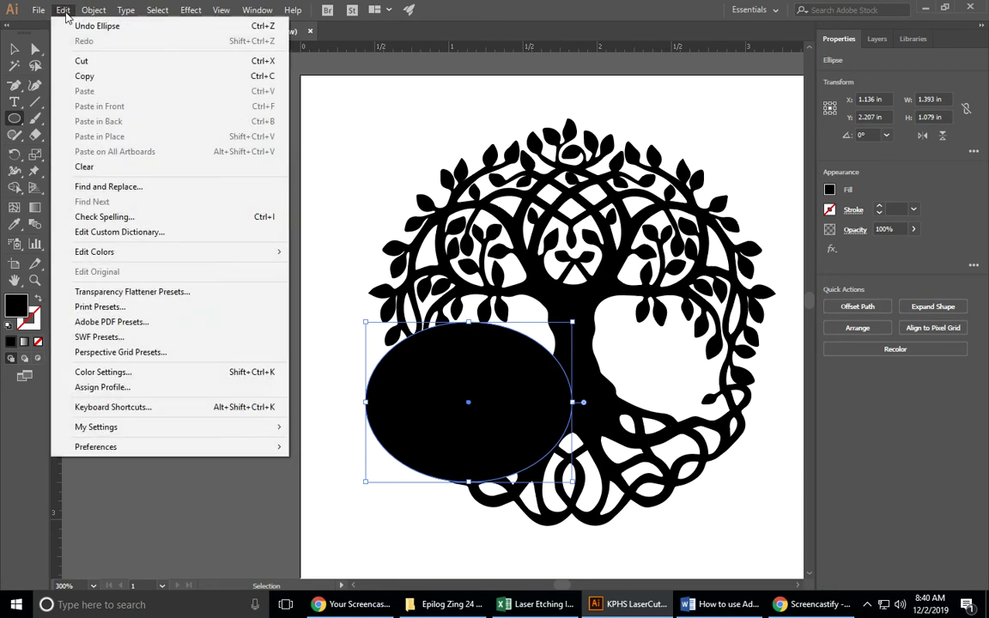
click(83, 27)
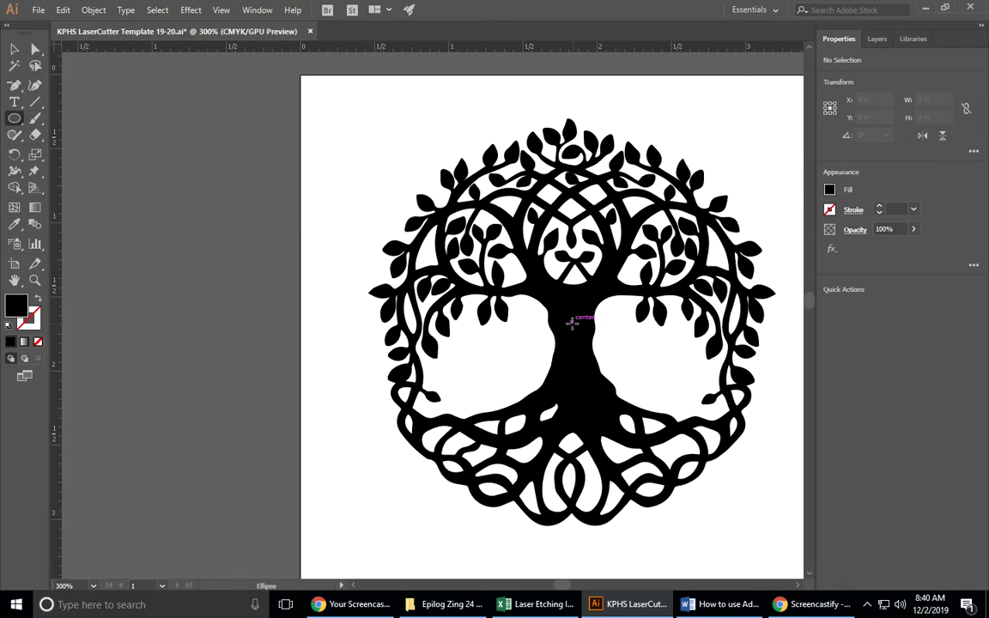
- Alt+Shift-drag from the tree's centre to draw a 2.888 in circle enclosing it
drag(572, 321, 358, 419)
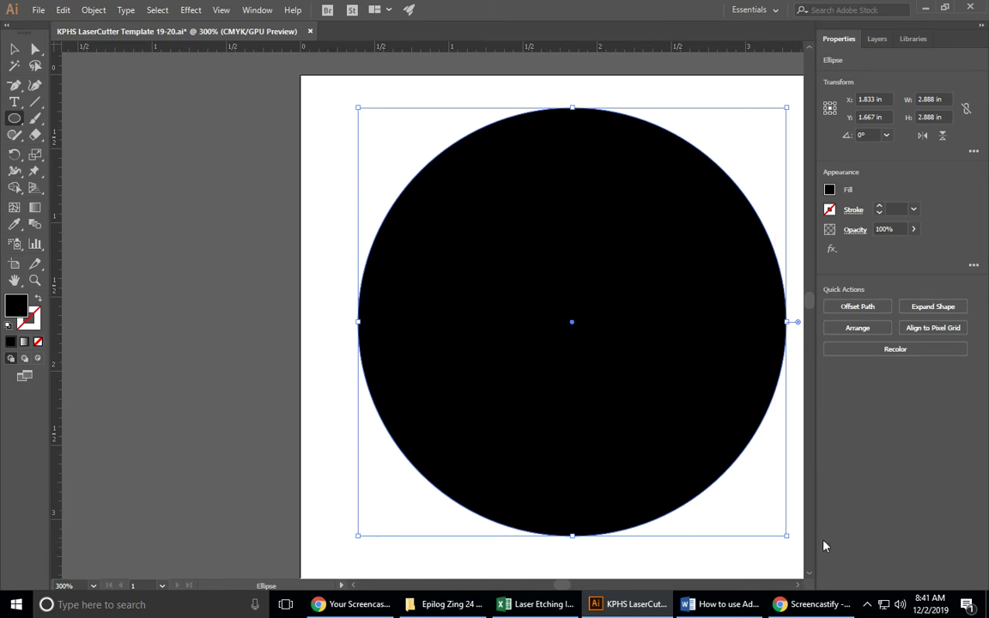
- Give the enclosing circle a fill of None and a black stroke of 0.001 weight
click(830, 190)
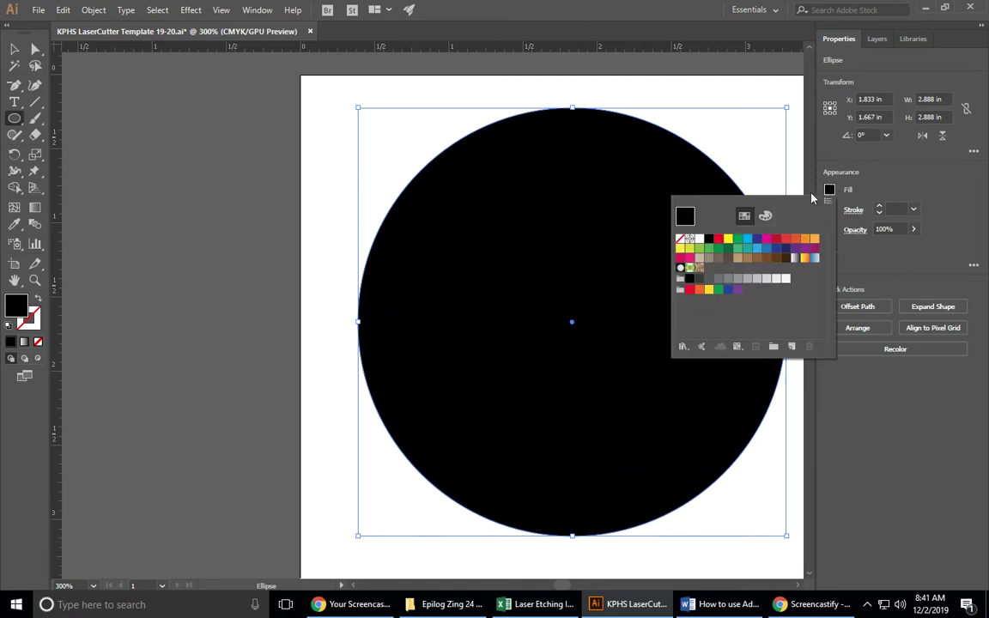
click(680, 239)
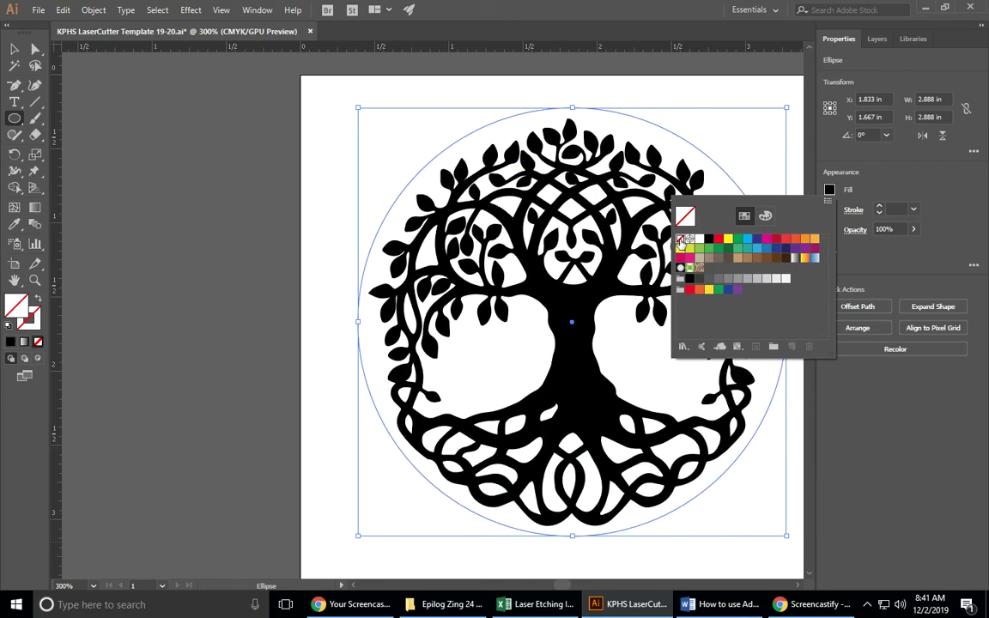
key(Escape)
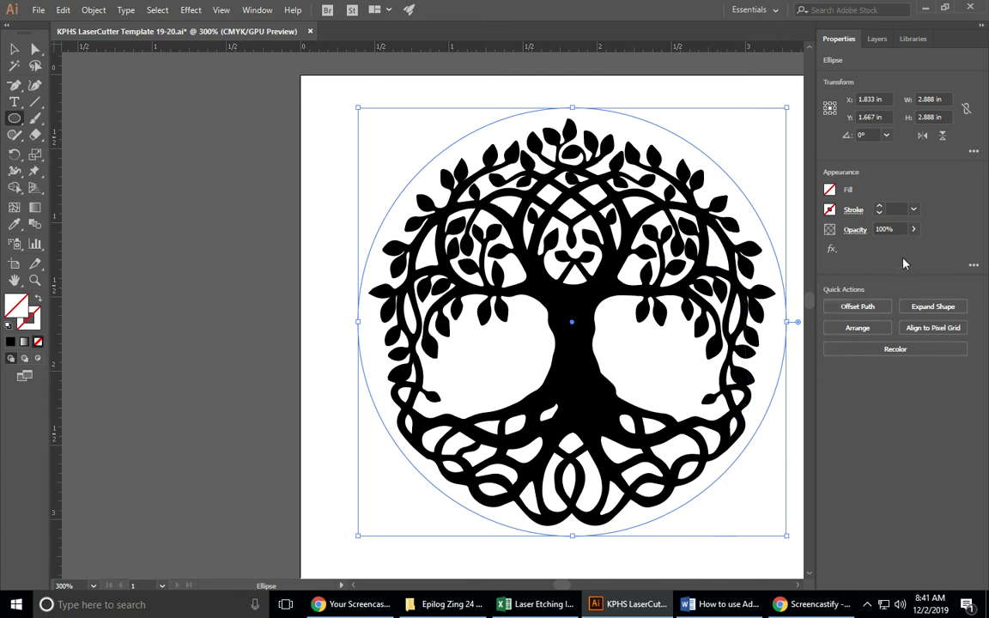
click(895, 211)
text(.001)
key(Return)
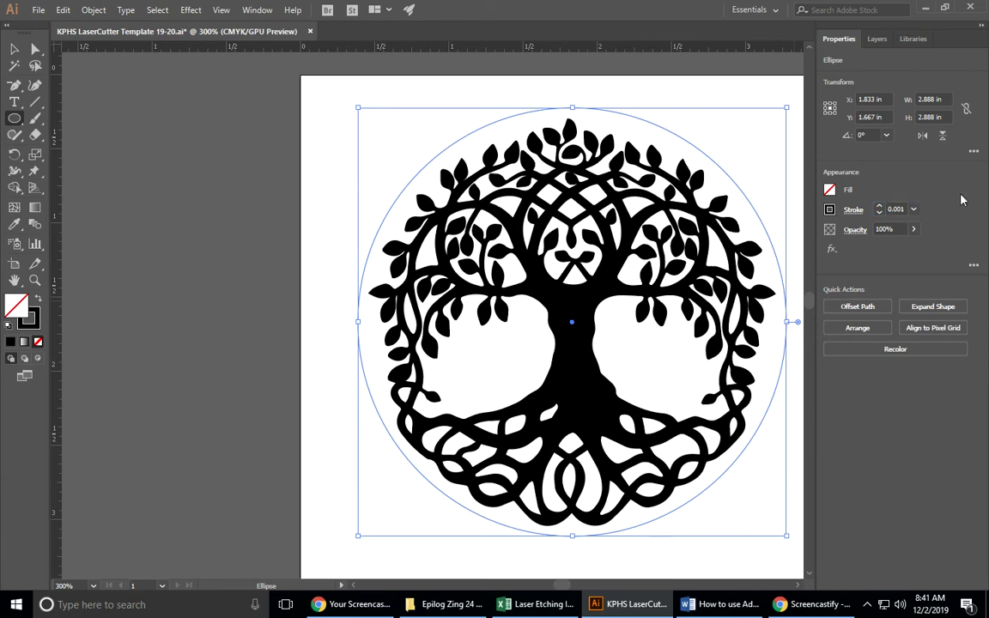
- Deselect the circle to view the tree inside its hairline cut line, and bring up the File menu
key(v)
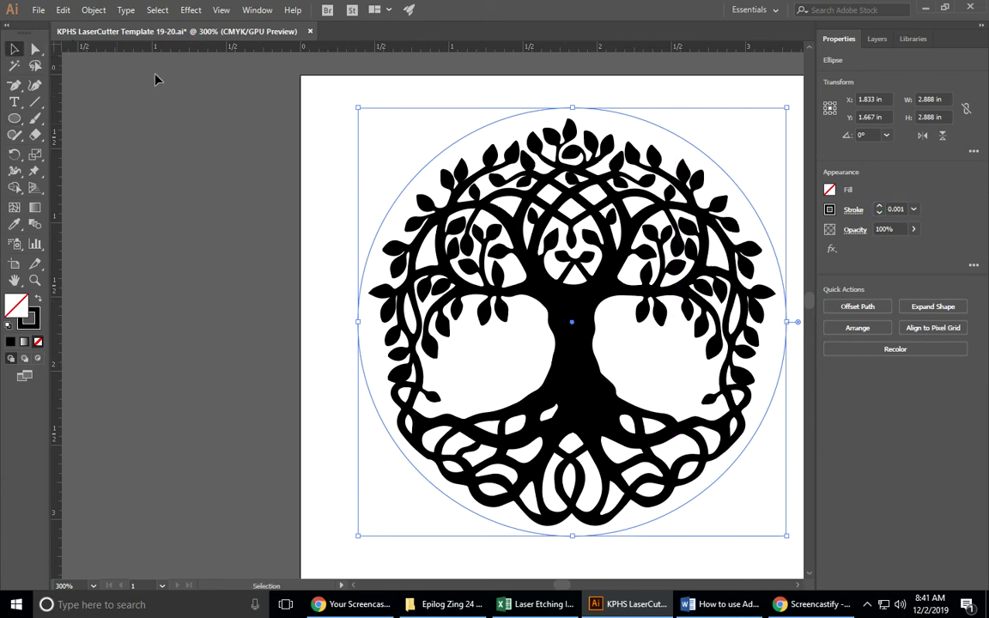
click(326, 103)
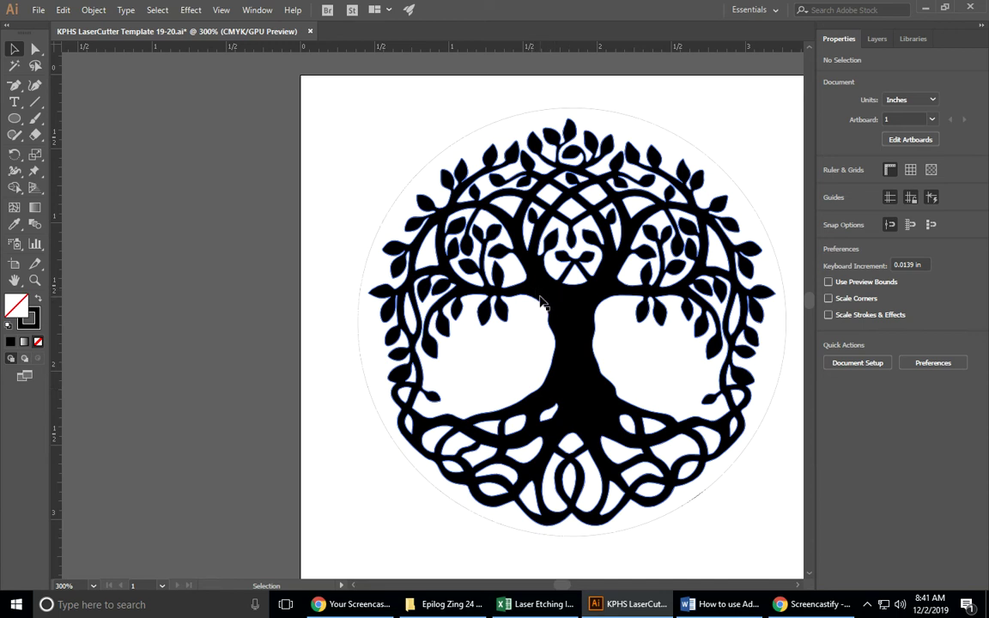
click(38, 10)
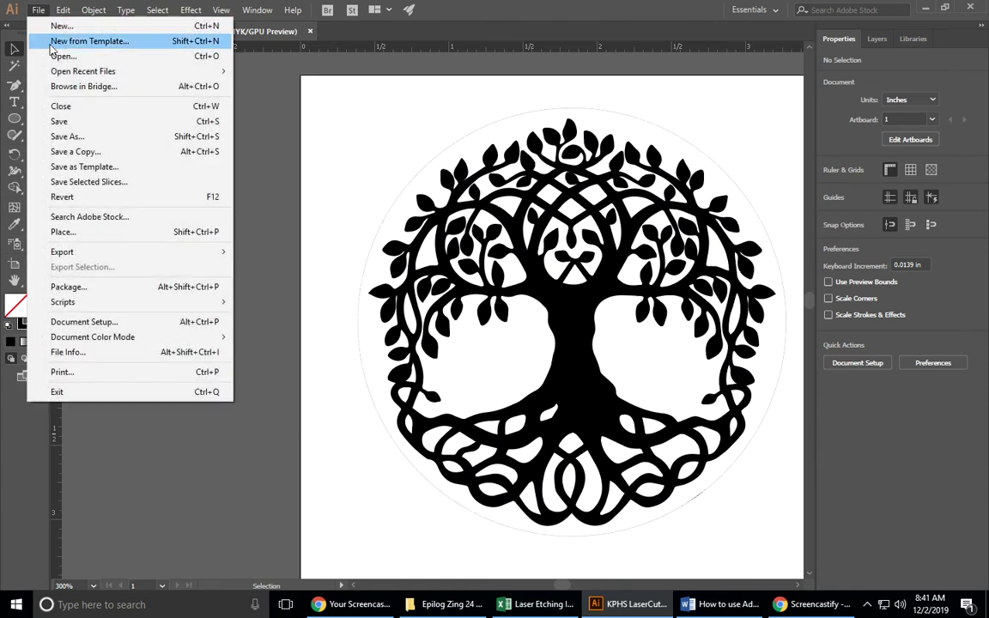
- Save the design to KPHS LaserCutter Template 19-20.ai and check its file name in Save As
click(86, 122)
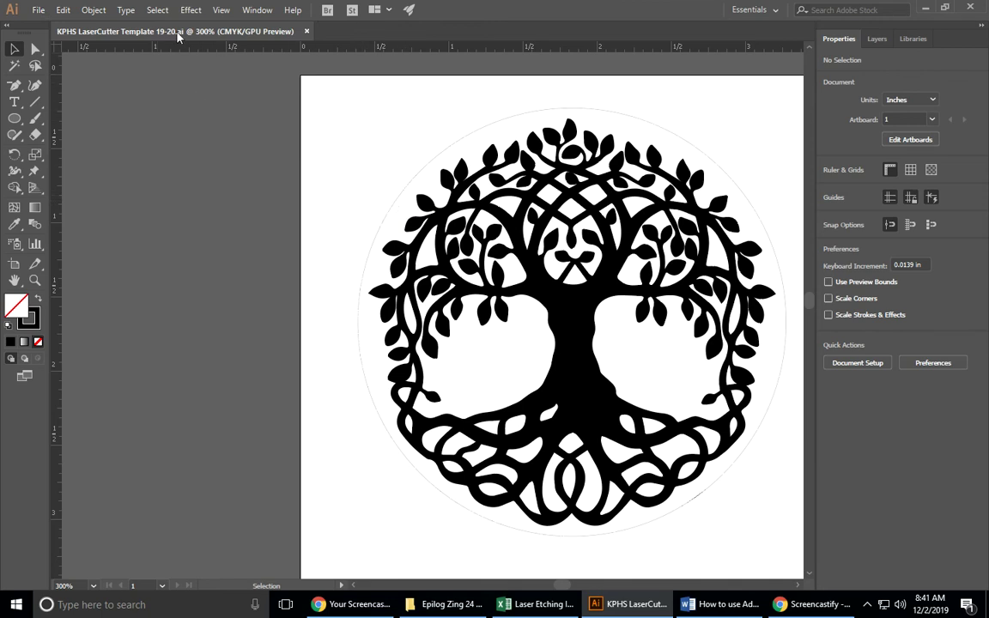
click(38, 10)
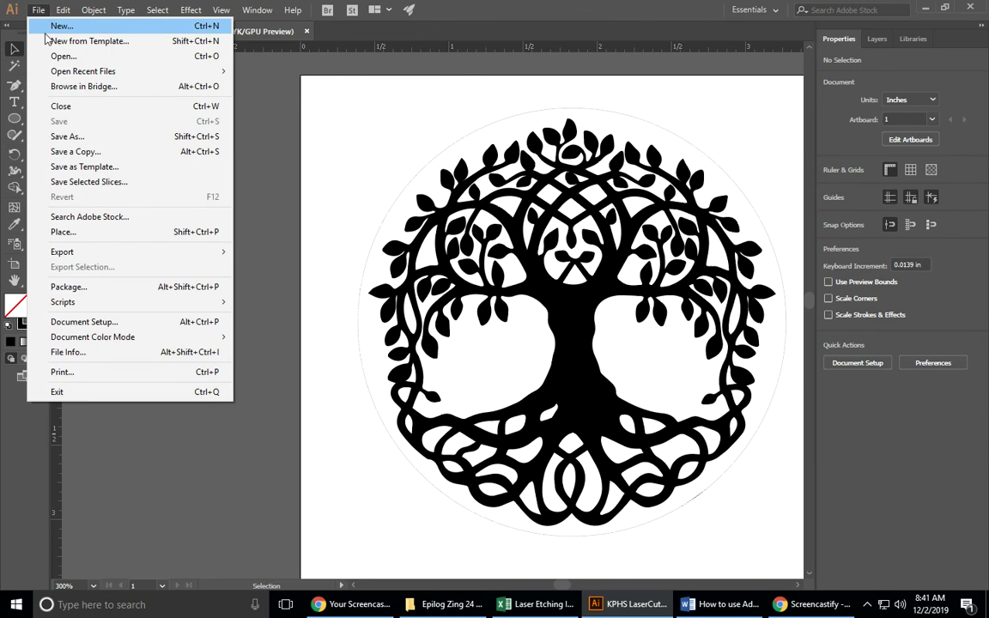
click(77, 139)
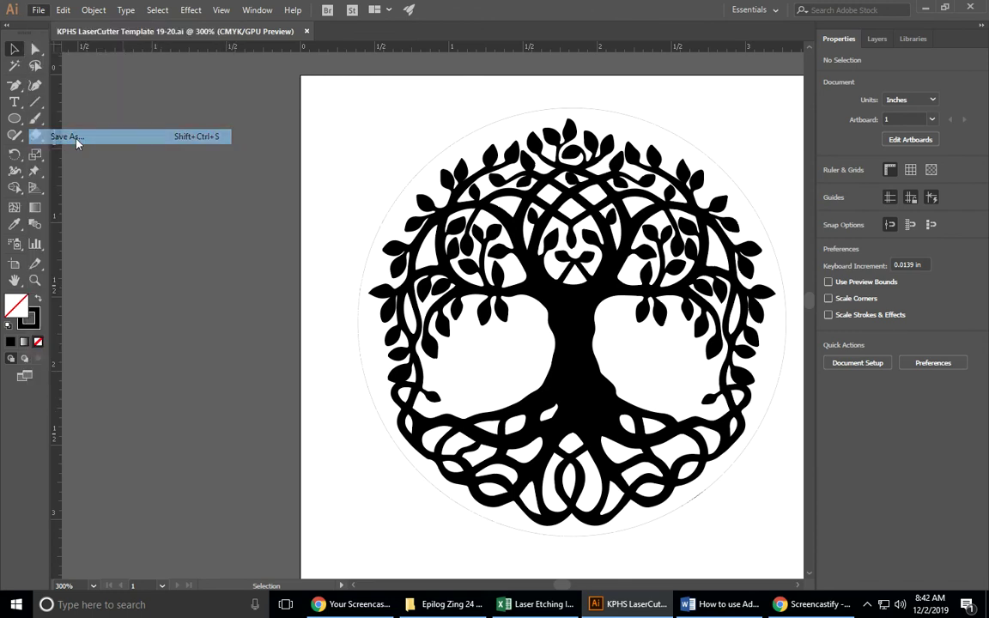
click(230, 260)
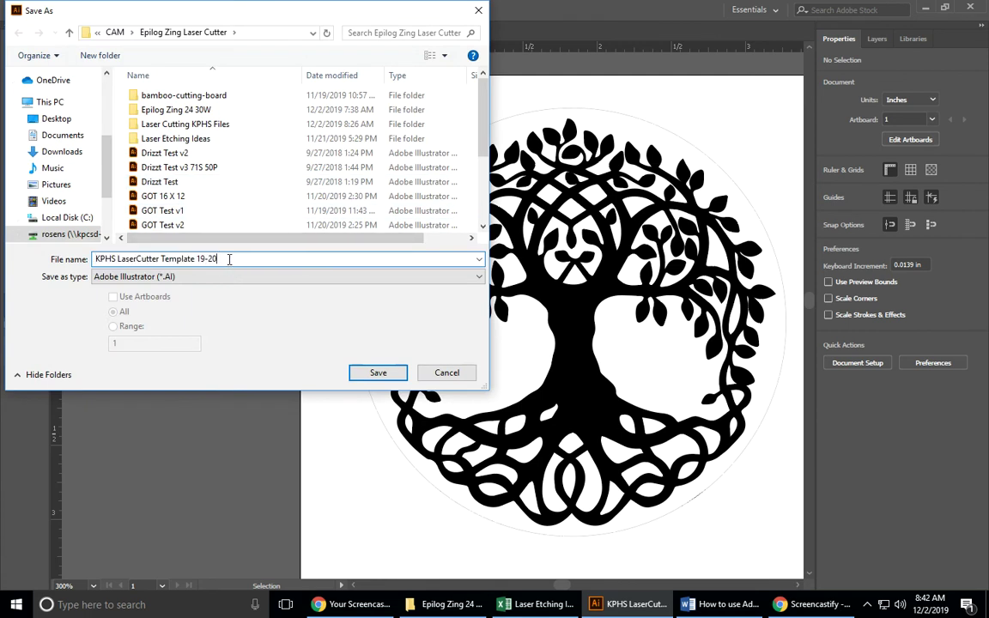
- Cancel Save As and switch to the Screencastify My Recordings page in Chrome
click(442, 373)
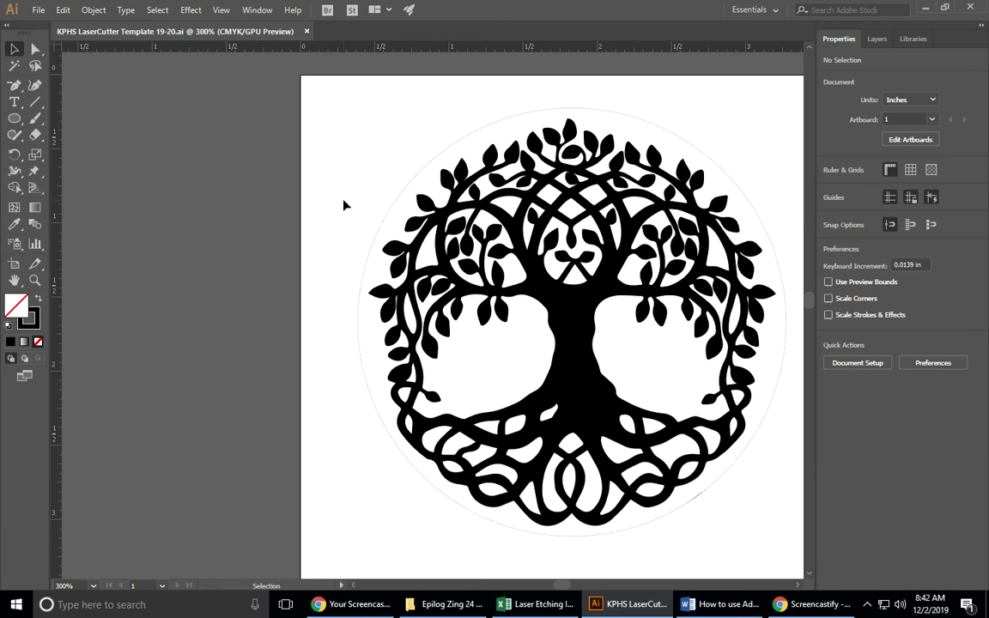
click(378, 611)
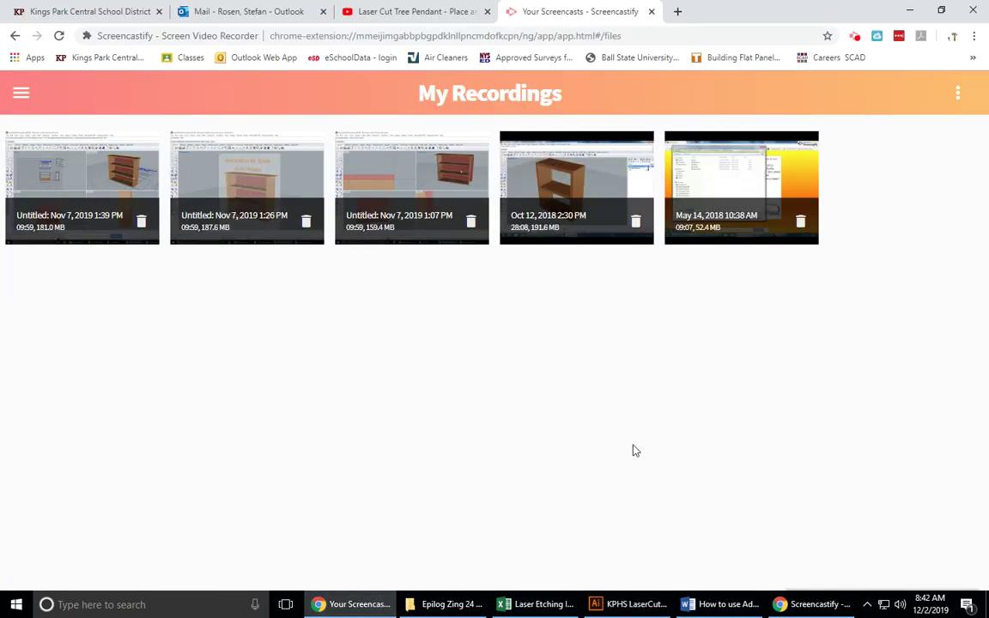
click(816, 601)
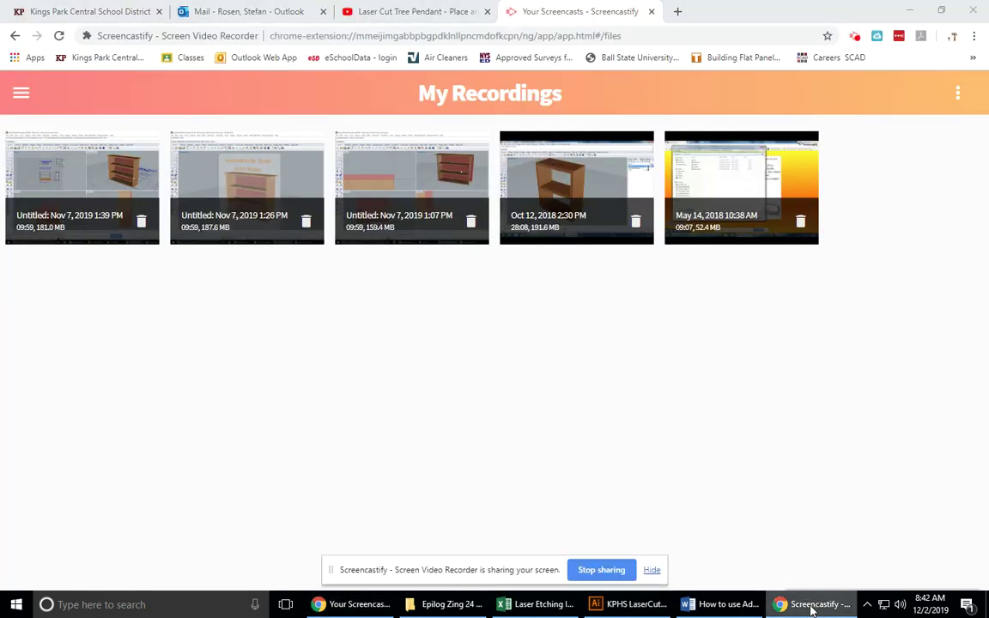